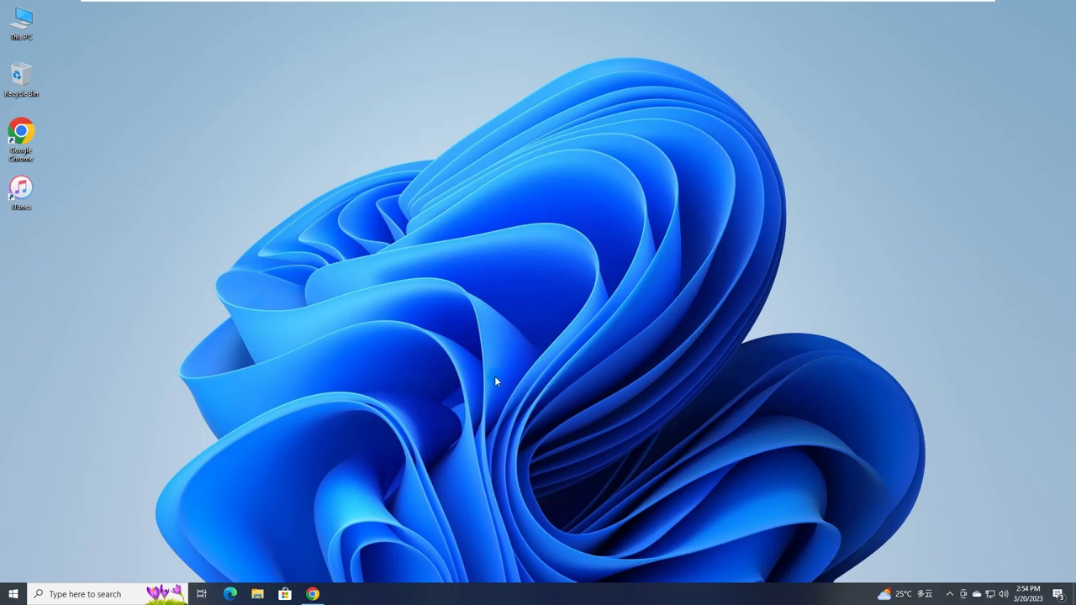
Launch Chrome from the taskbar so it opens the OneDrive sign-in page
{"action": "left_click", "coordinate": [313, 594]}
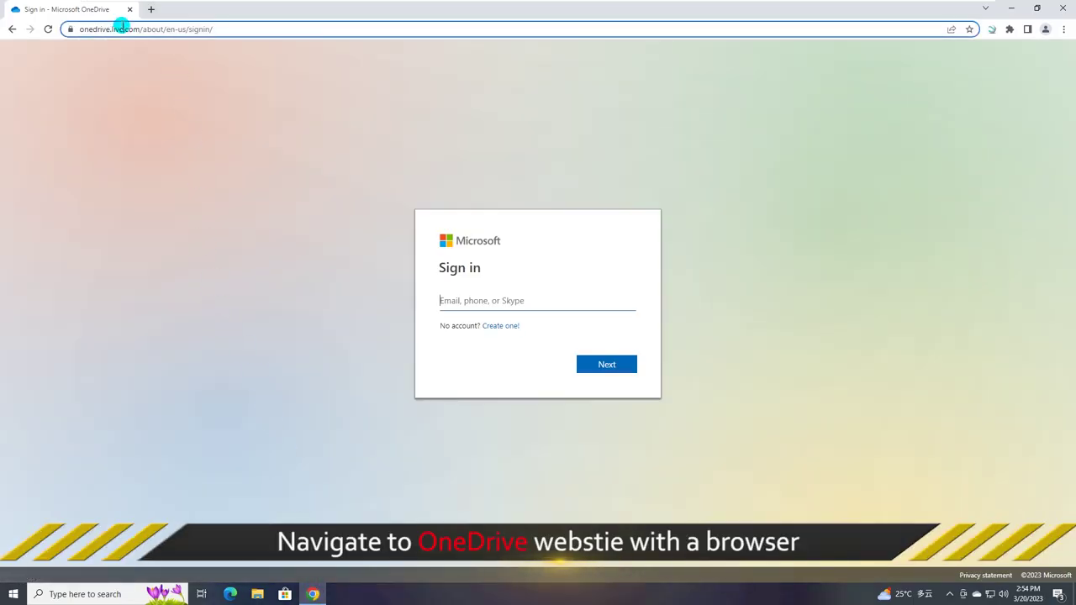
Enter the Microsoft account e-mail on the OneDrive sign-in page and continue signing in
{"action": "left_click", "coordinate": [94, 31]}
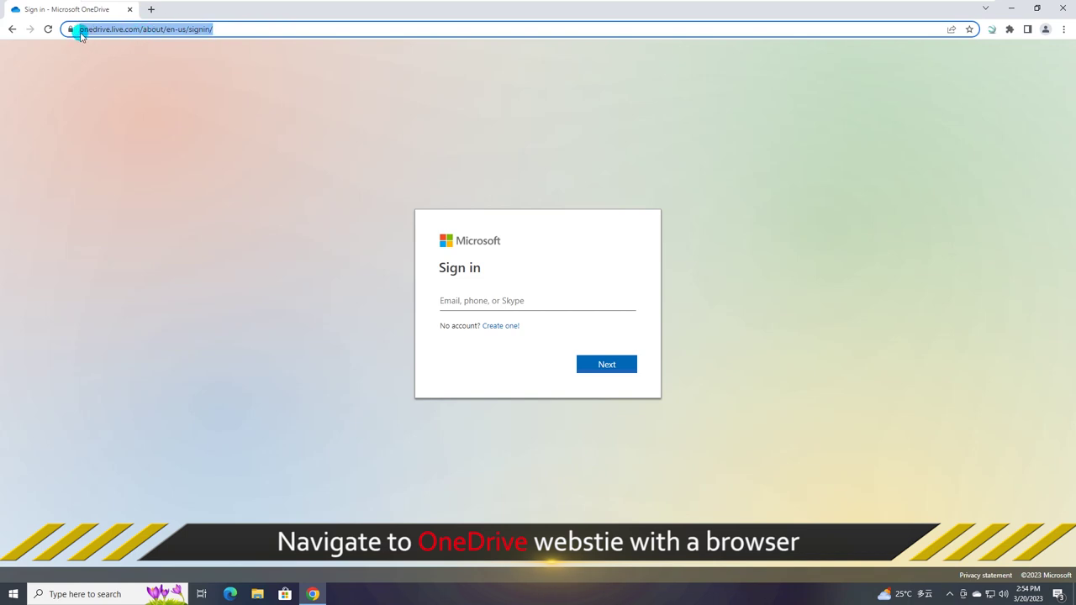
{"action": "left_click", "coordinate": [243, 29]}
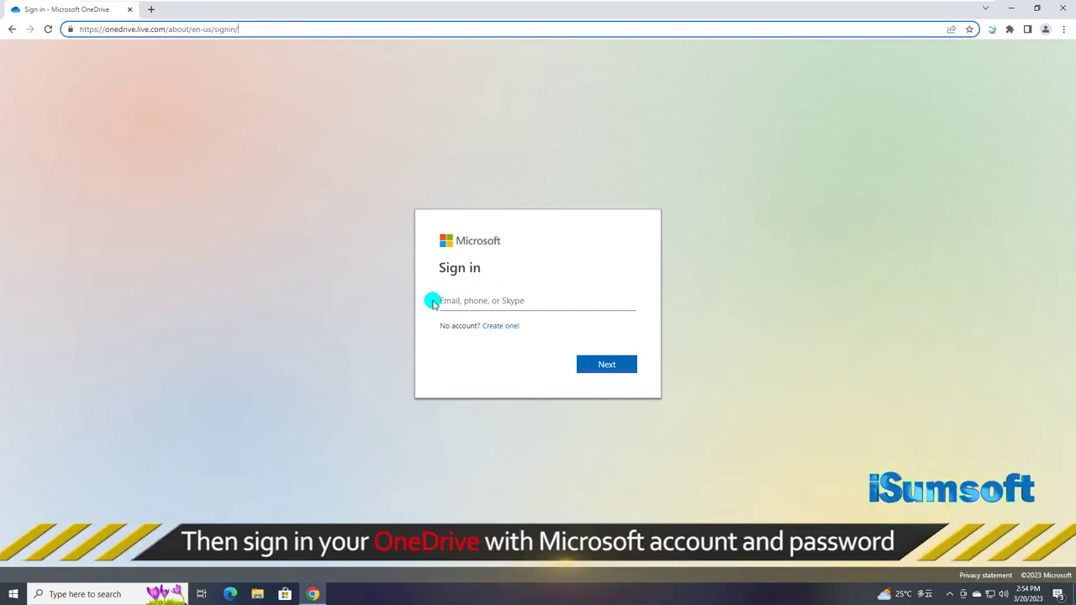
{"action": "left_click", "coordinate": [472, 304]}
{"action": "type", "text": "demo"}
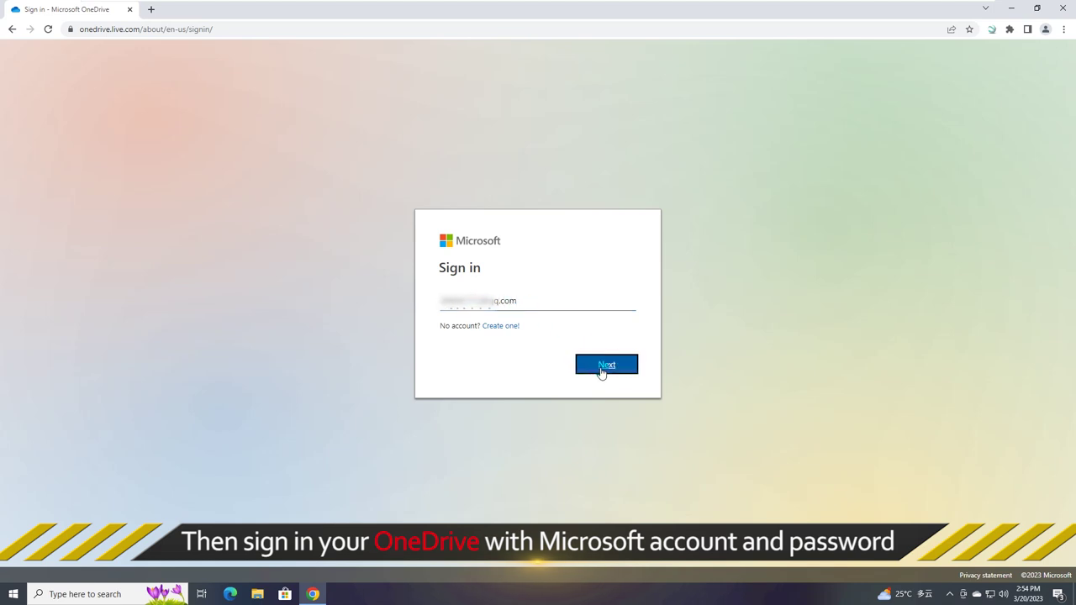
{"action": "left_click", "coordinate": [601, 372]}
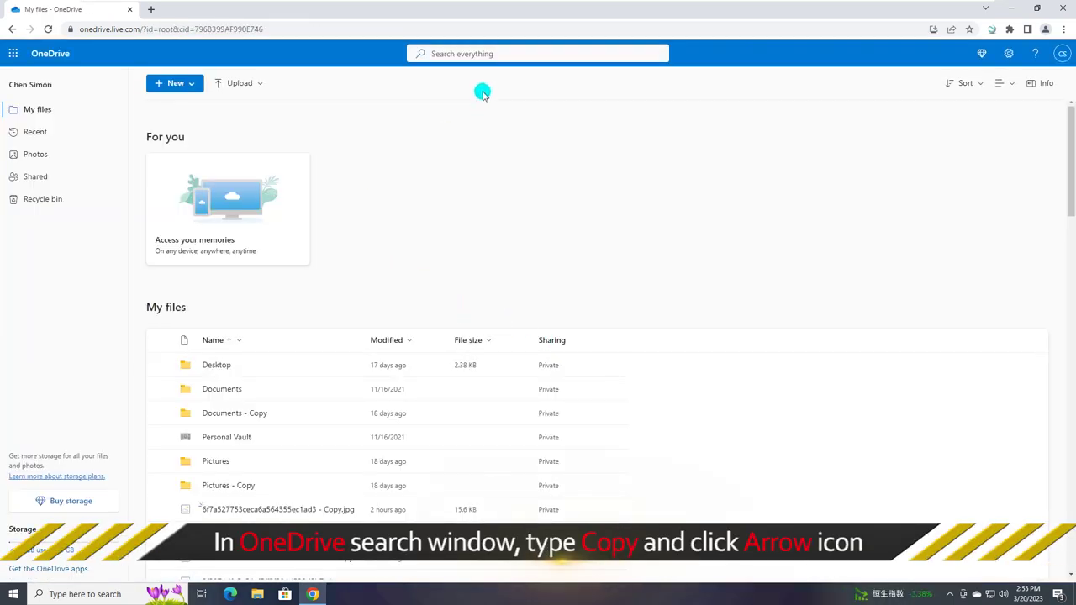
Search OneDrive for 'Copy' and scroll through the matching duplicate items
{"action": "left_click", "coordinate": [444, 53]}
{"action": "type", "text": "Copy"}
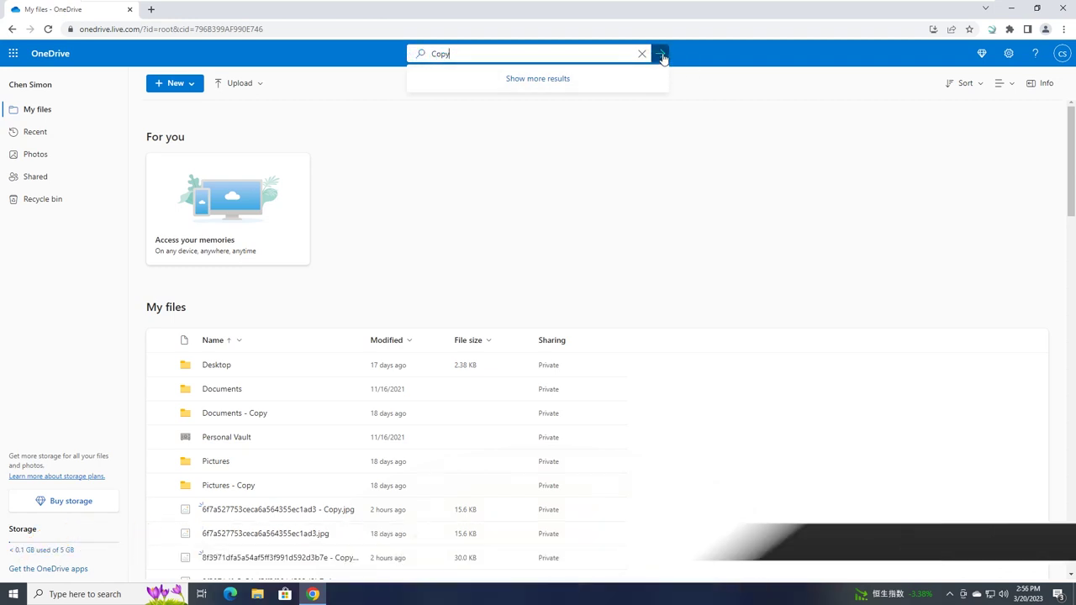
{"action": "left_click", "coordinate": [661, 54]}
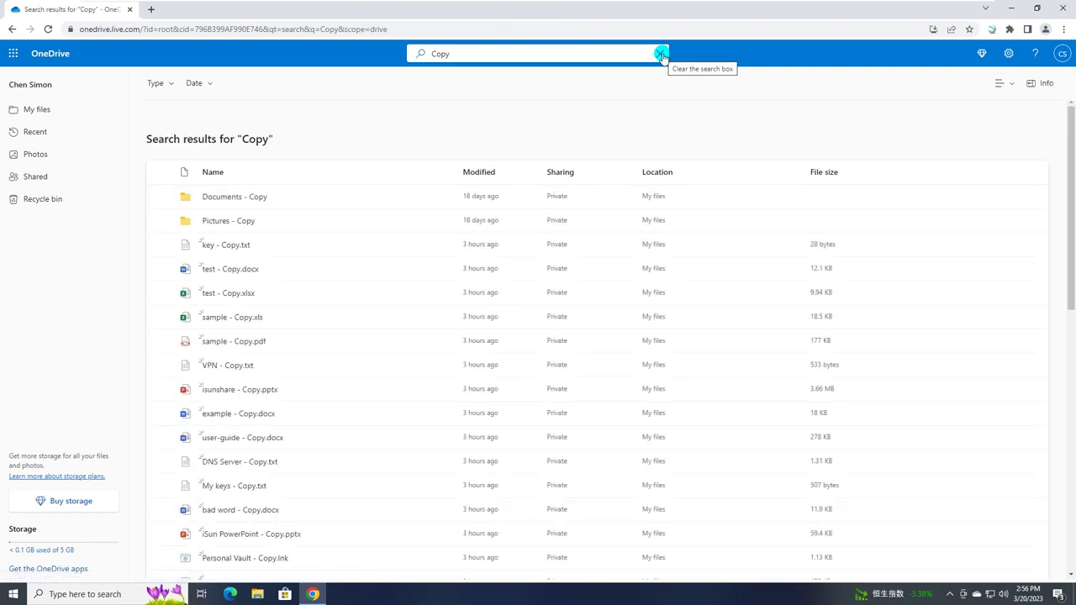
{"action": "scroll", "coordinate": [231, 168], "scroll_direction": "down", "scroll_amount": 2}
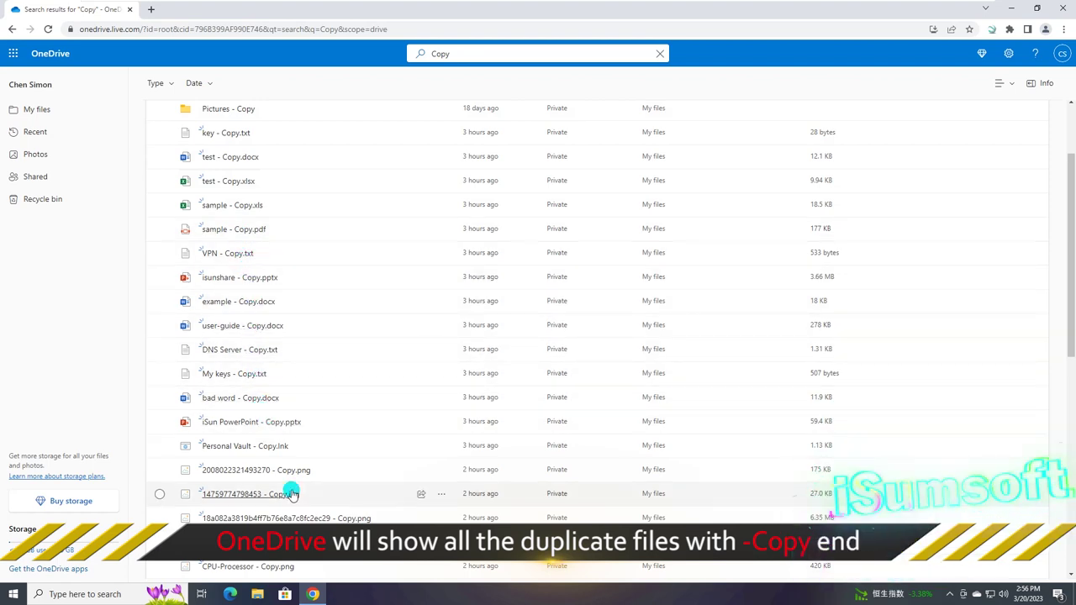
{"action": "scroll", "coordinate": [288, 488], "scroll_direction": "down", "scroll_amount": 4}
{"action": "scroll", "coordinate": [289, 486], "scroll_direction": "down", "scroll_amount": 6}
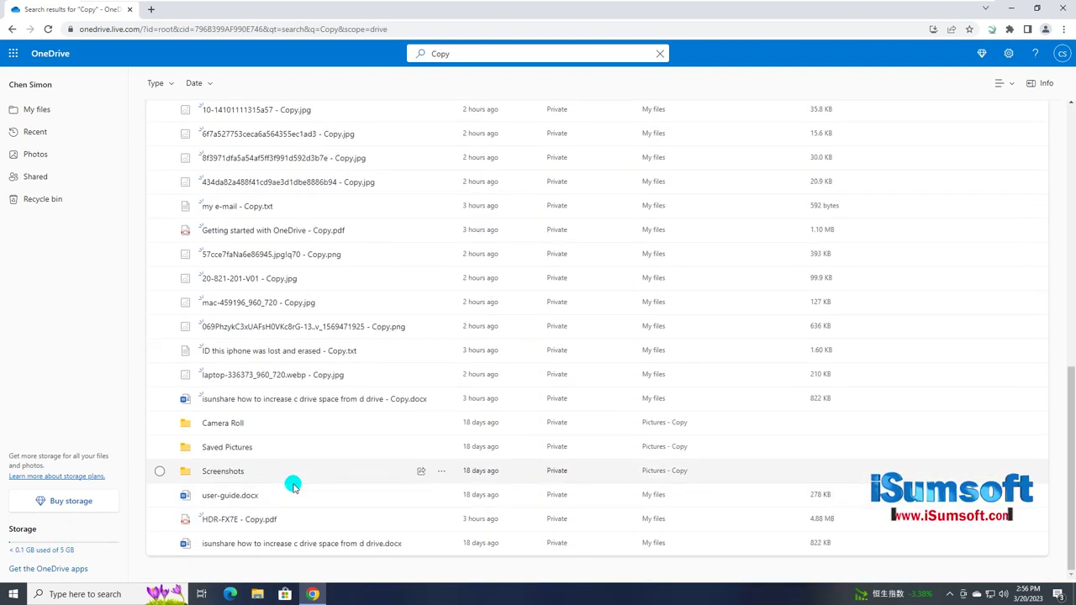
{"action": "scroll", "coordinate": [316, 445], "scroll_direction": "up", "scroll_amount": 5}
{"action": "scroll", "coordinate": [318, 446], "scroll_direction": "up", "scroll_amount": 7}
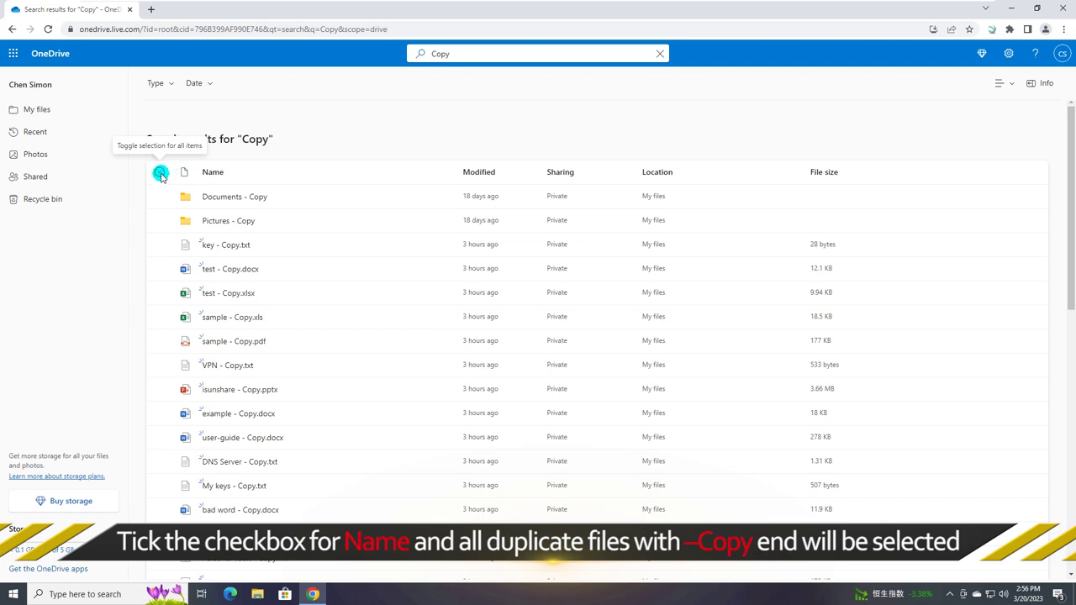
Select all 'Copy' results except Camera Roll, Screenshots and user-guide.docx, then choose Delete
{"action": "left_click", "coordinate": [159, 173]}
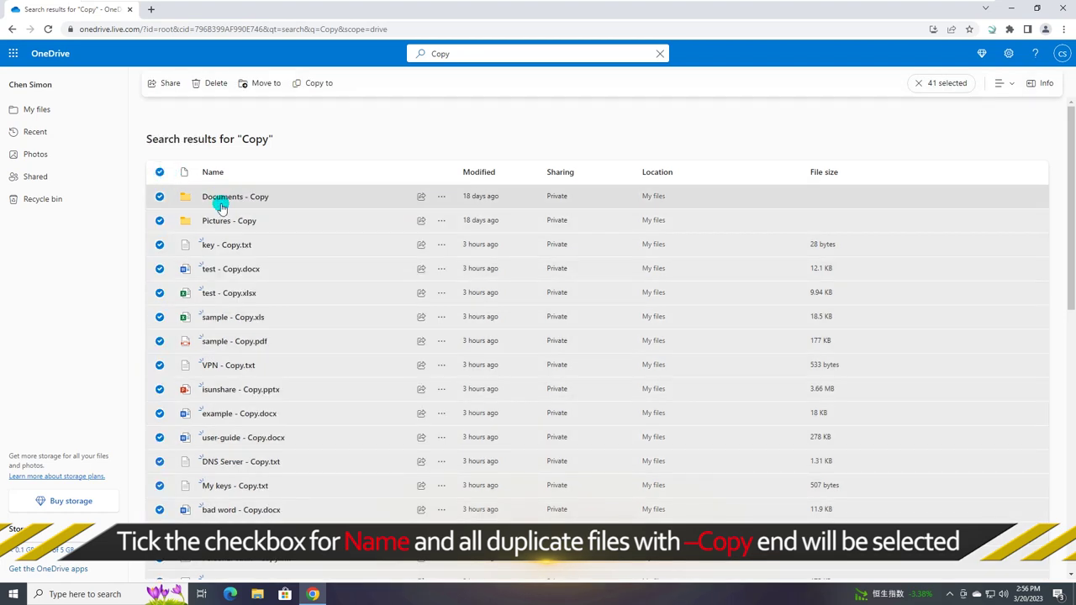
{"action": "scroll", "coordinate": [230, 367], "scroll_direction": "down", "scroll_amount": 4}
{"action": "scroll", "coordinate": [229, 367], "scroll_direction": "down", "scroll_amount": 3}
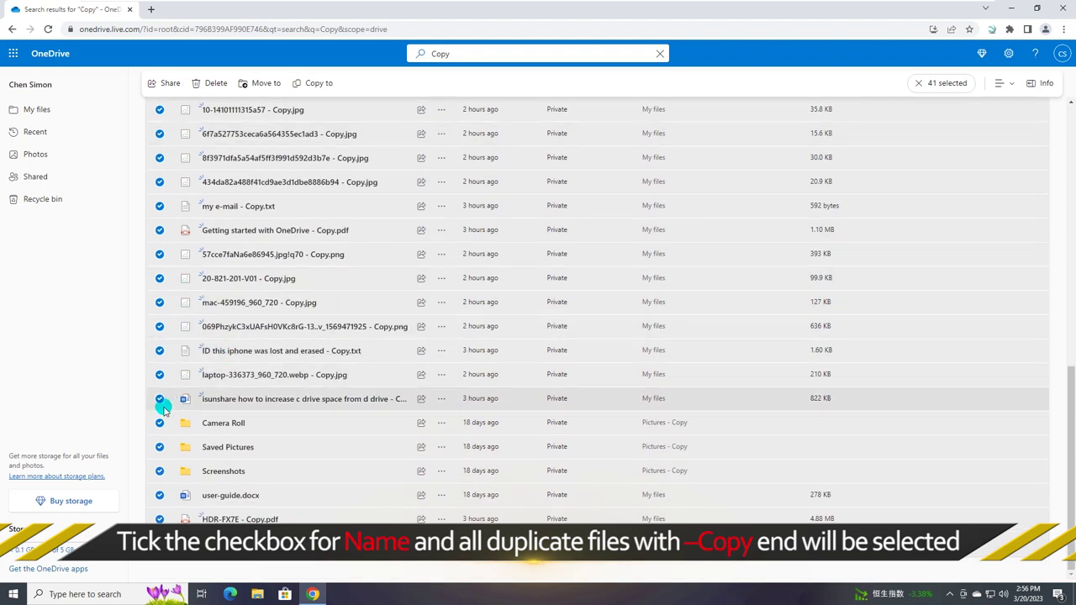
{"action": "left_click", "coordinate": [160, 423]}
{"action": "left_click", "coordinate": [159, 474]}
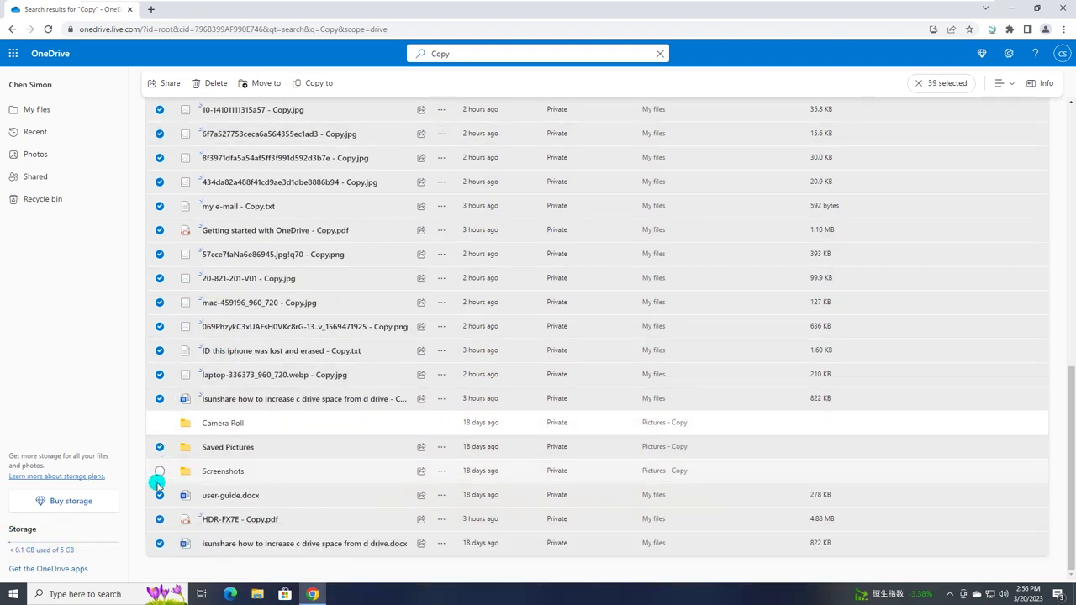
{"action": "left_click", "coordinate": [159, 496]}
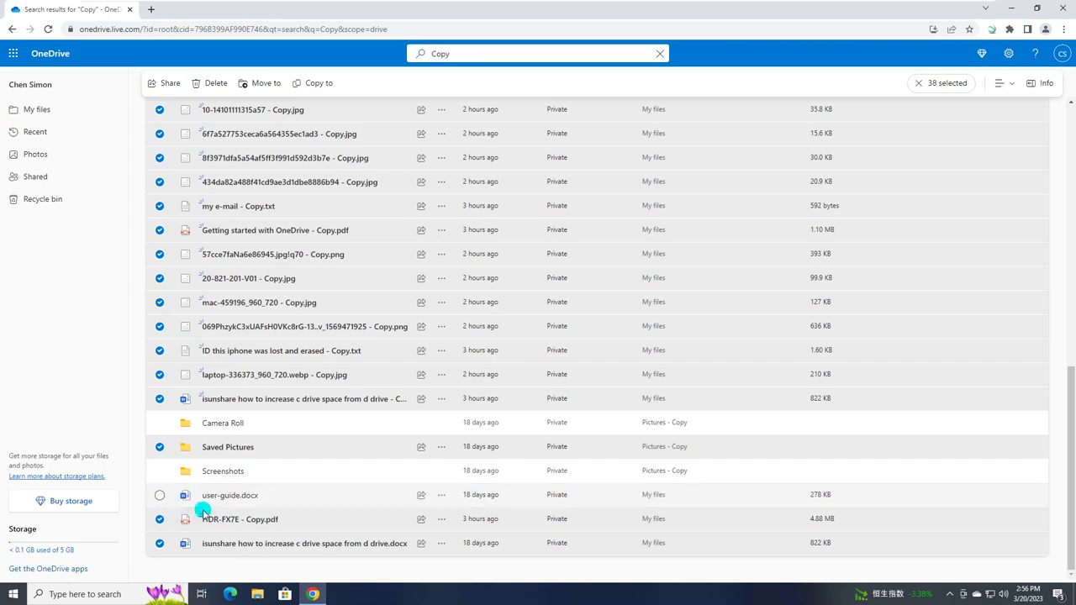
{"action": "scroll", "coordinate": [332, 361], "scroll_direction": "up", "scroll_amount": 8}
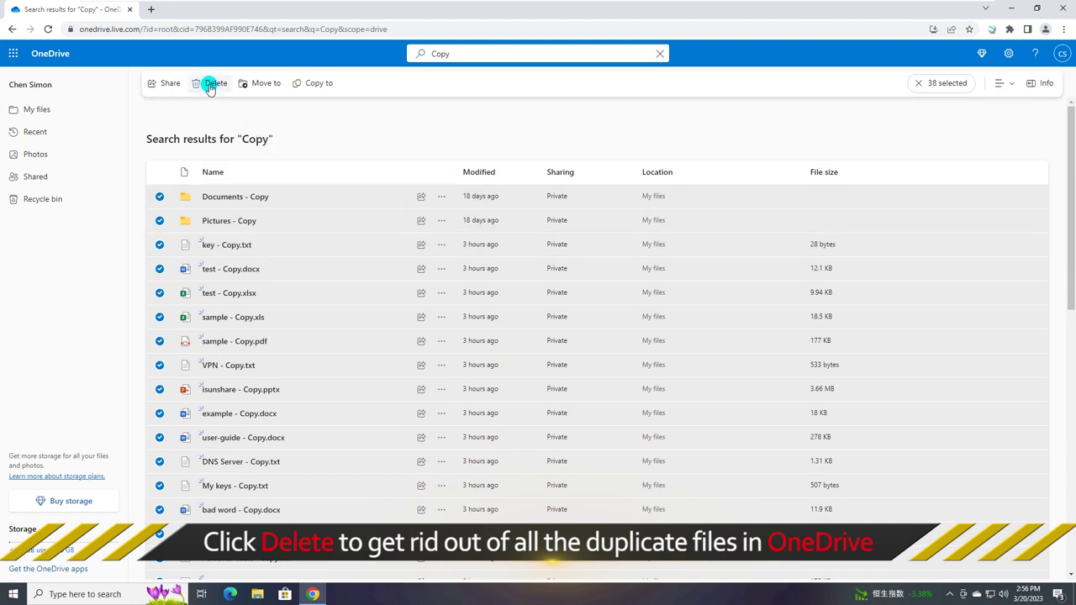
{"action": "left_click", "coordinate": [210, 84]}
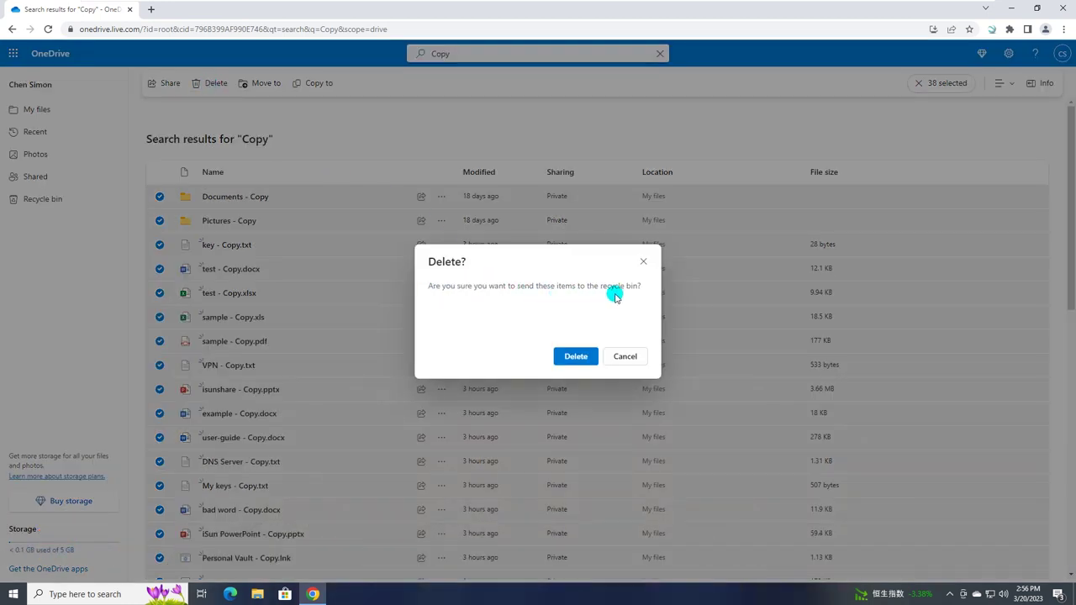
Confirm sending the 38 selected duplicate items to the recycle bin
{"action": "left_click", "coordinate": [577, 358]}
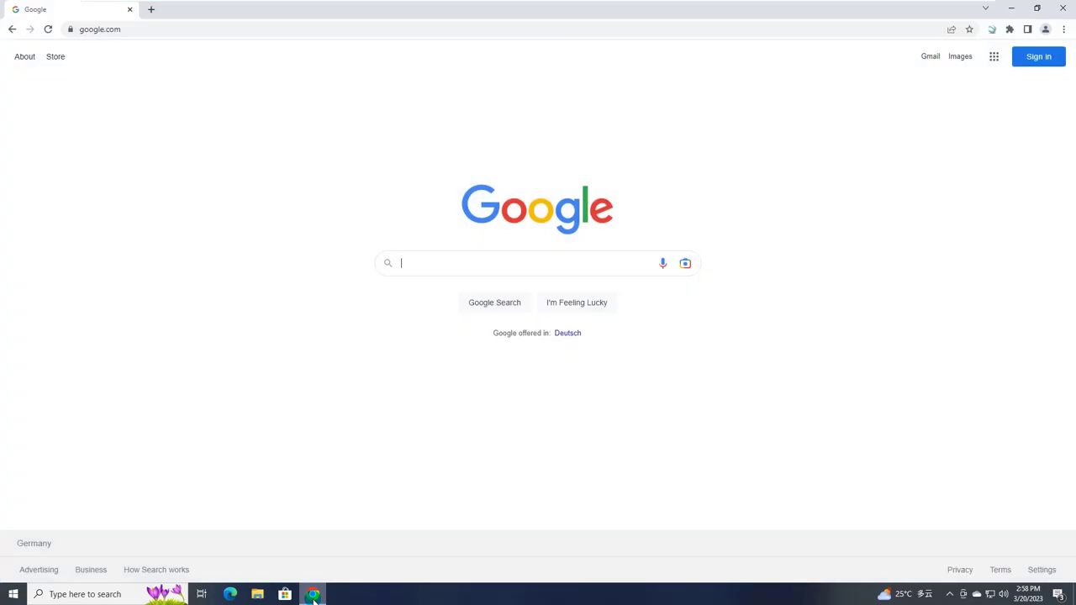
{"action": "left_click", "coordinate": [94, 29]}
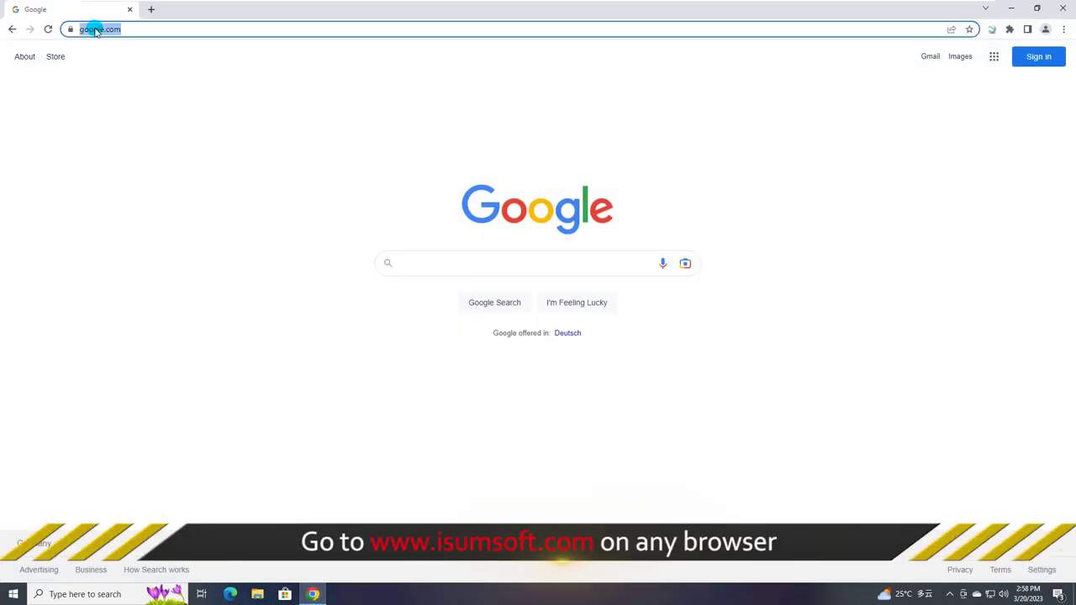
{"action": "type", "text": "www.isu"}
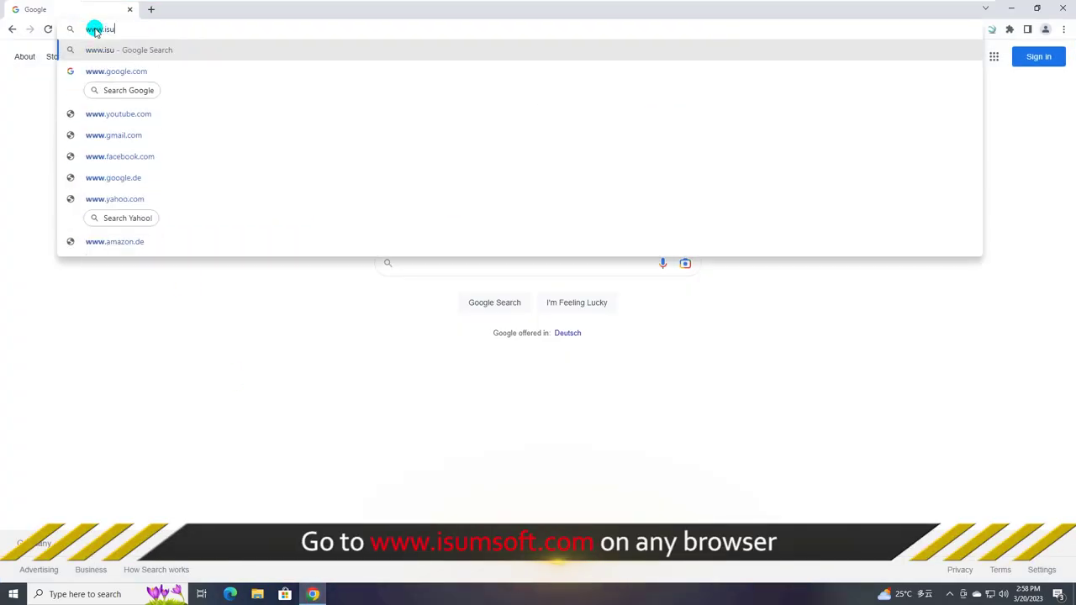
{"action": "type", "text": "msoft.com"}
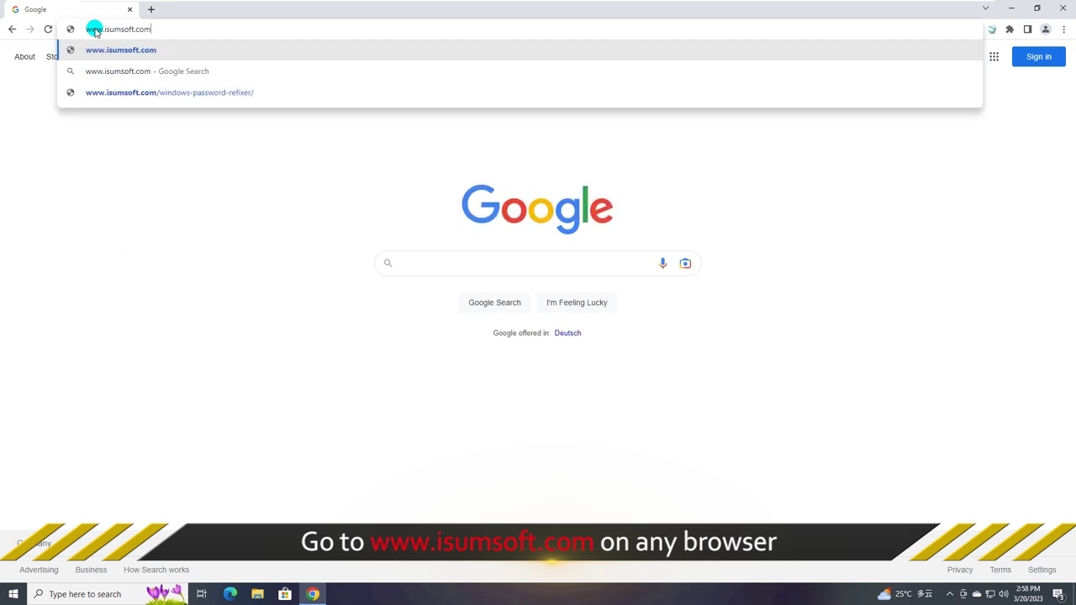
{"action": "key", "text": "Return"}
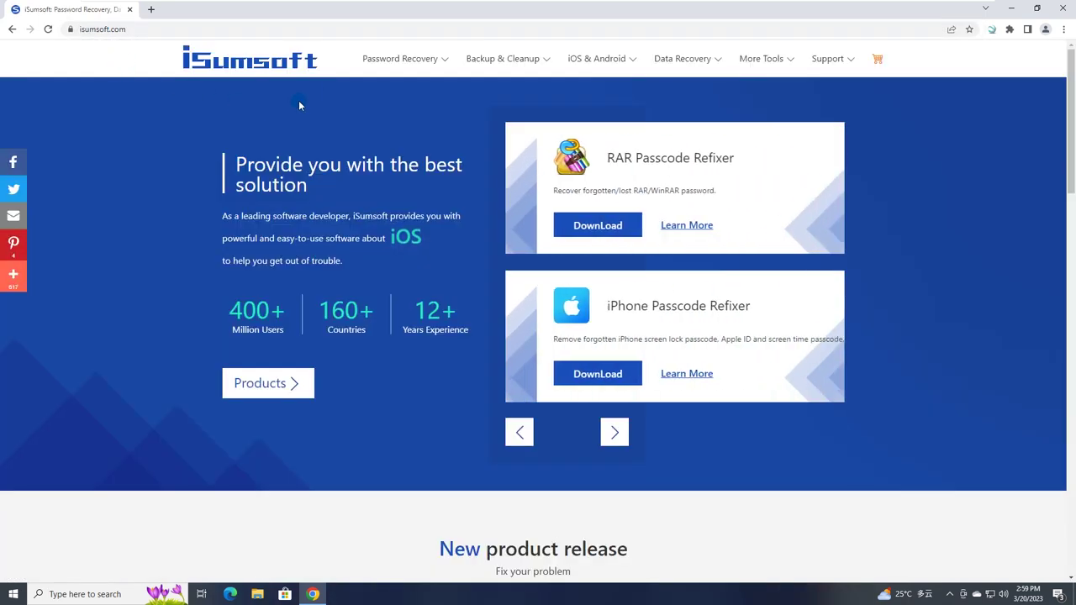
Find DupFile Refixer in the backup and cleanup products, download its installer and run it
{"action": "mouse_move", "coordinate": [397, 69]}
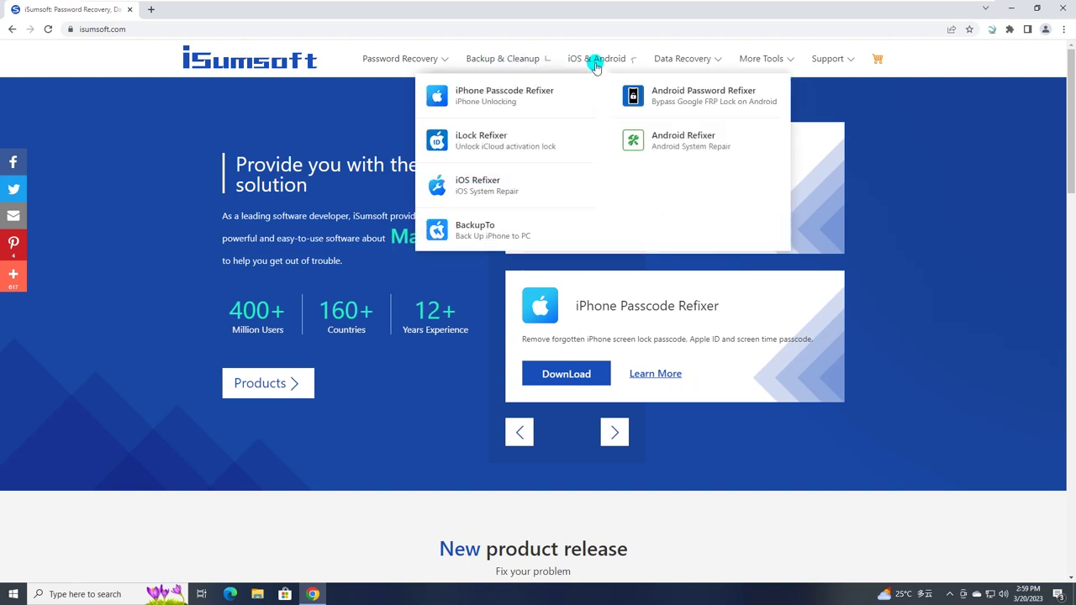
{"action": "mouse_move", "coordinate": [752, 60]}
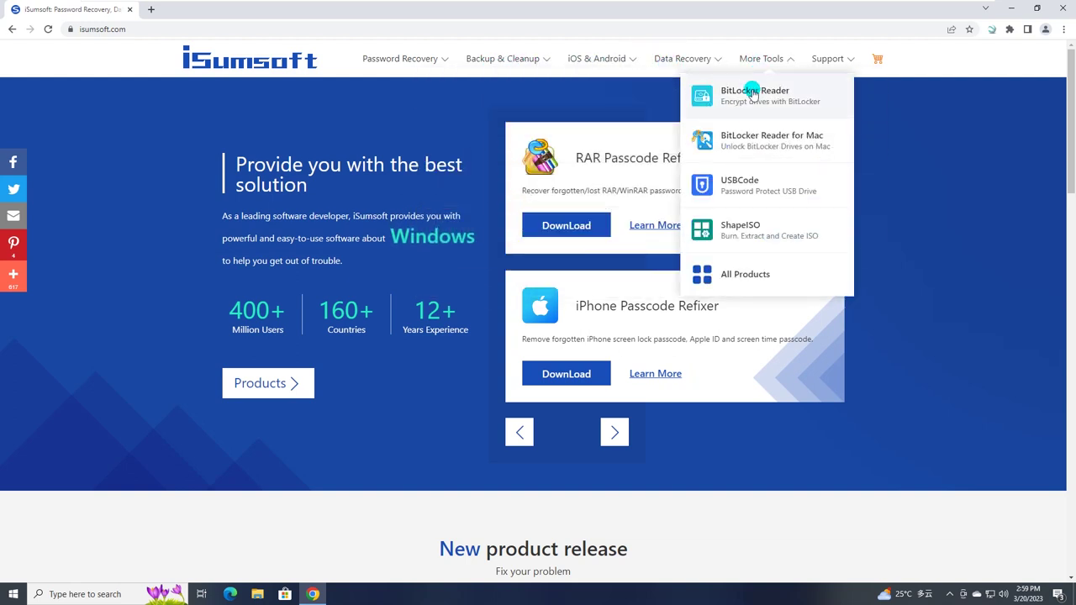
{"action": "left_click", "coordinate": [742, 274]}
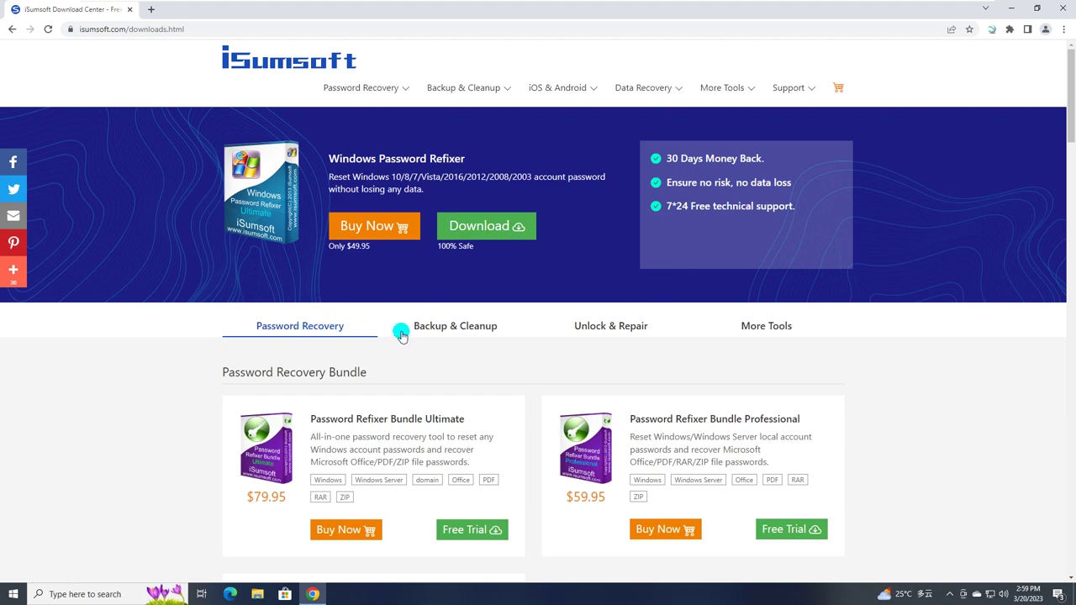
{"action": "left_click", "coordinate": [447, 333]}
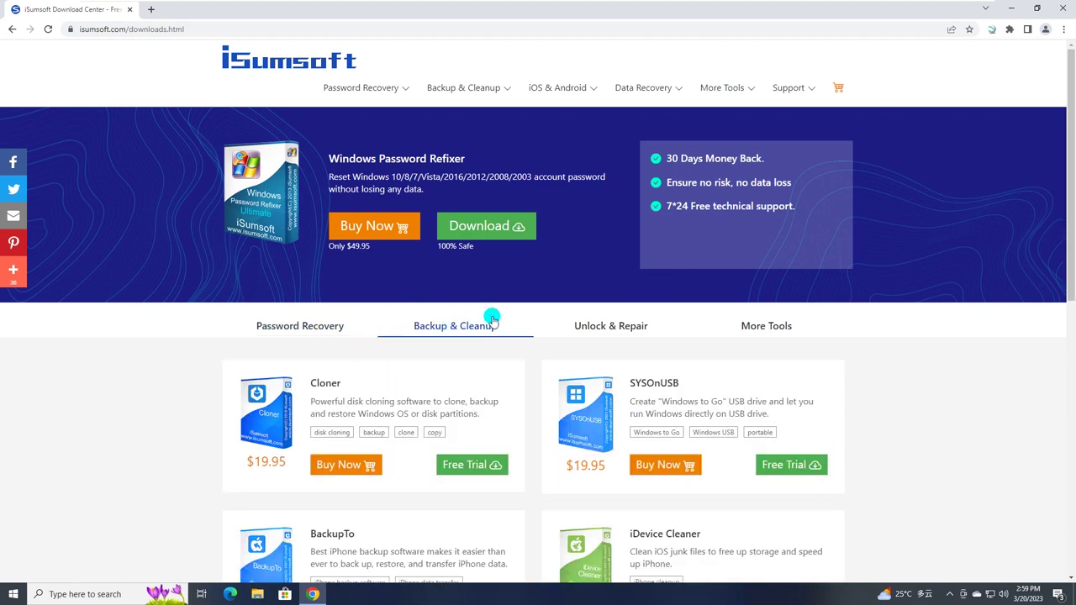
{"action": "scroll", "coordinate": [492, 313], "scroll_direction": "down", "scroll_amount": 7}
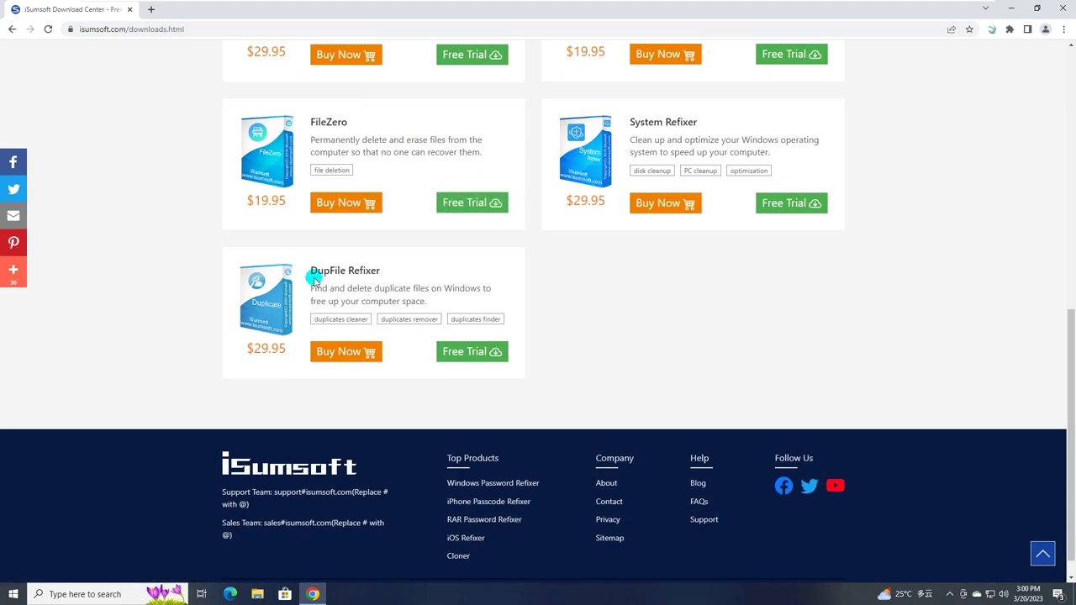
{"action": "left_click", "coordinate": [341, 272]}
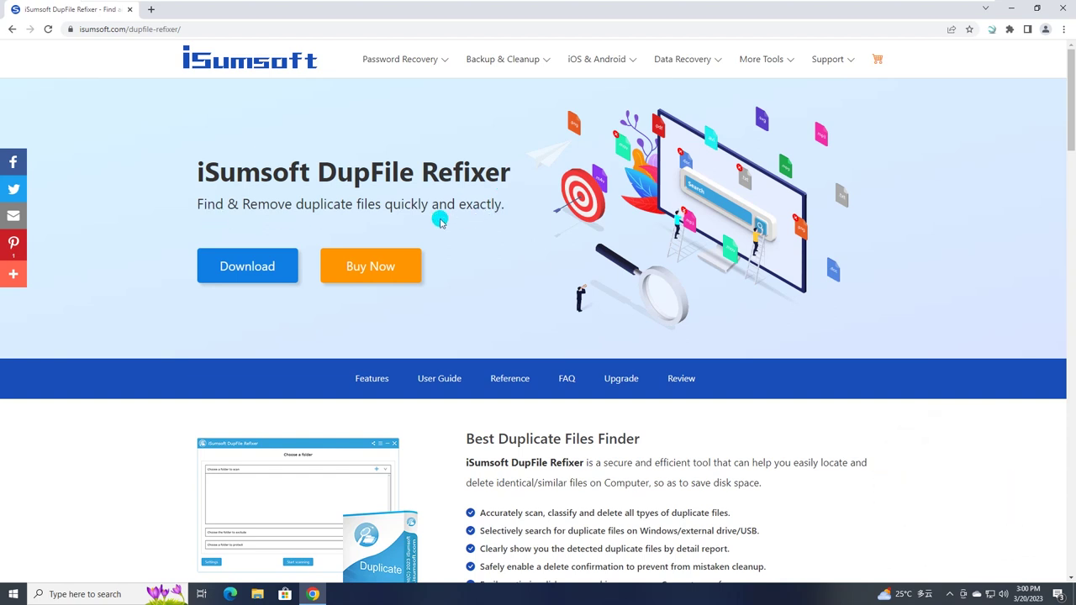
{"action": "left_click", "coordinate": [251, 270]}
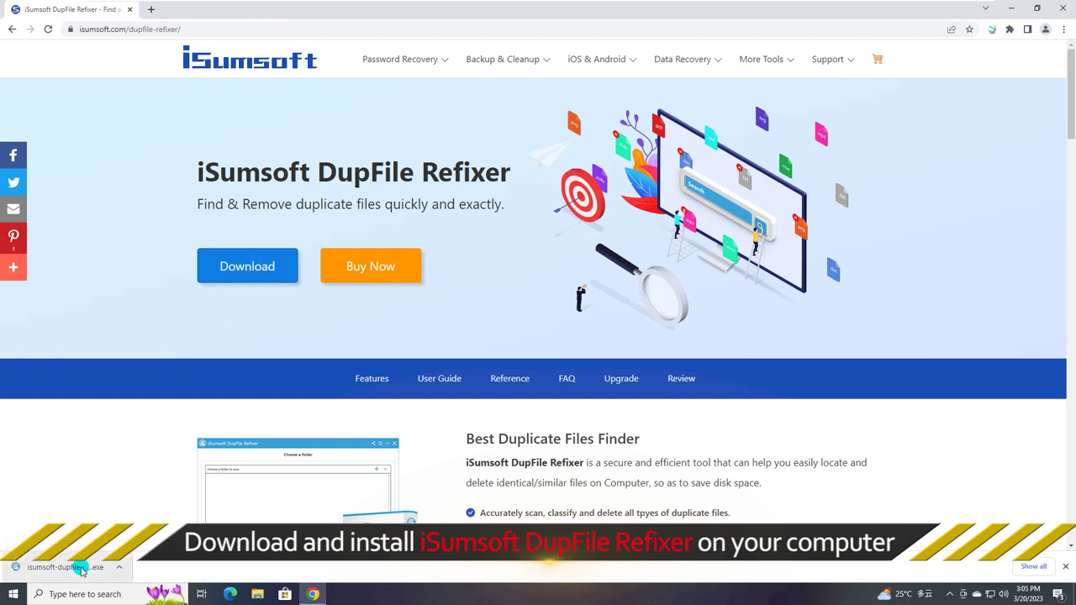
{"action": "left_click", "coordinate": [74, 568]}
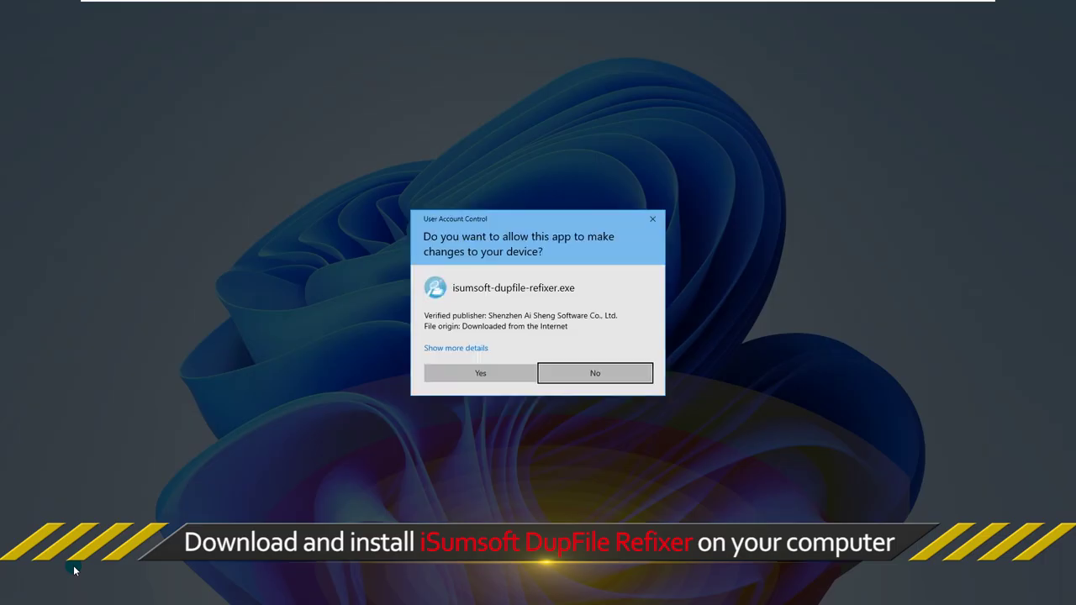
Approve UAC, close Chrome, and install DupFile Refixer 3.1.1.1 with default settings, launching it
{"action": "left_click", "coordinate": [473, 377]}
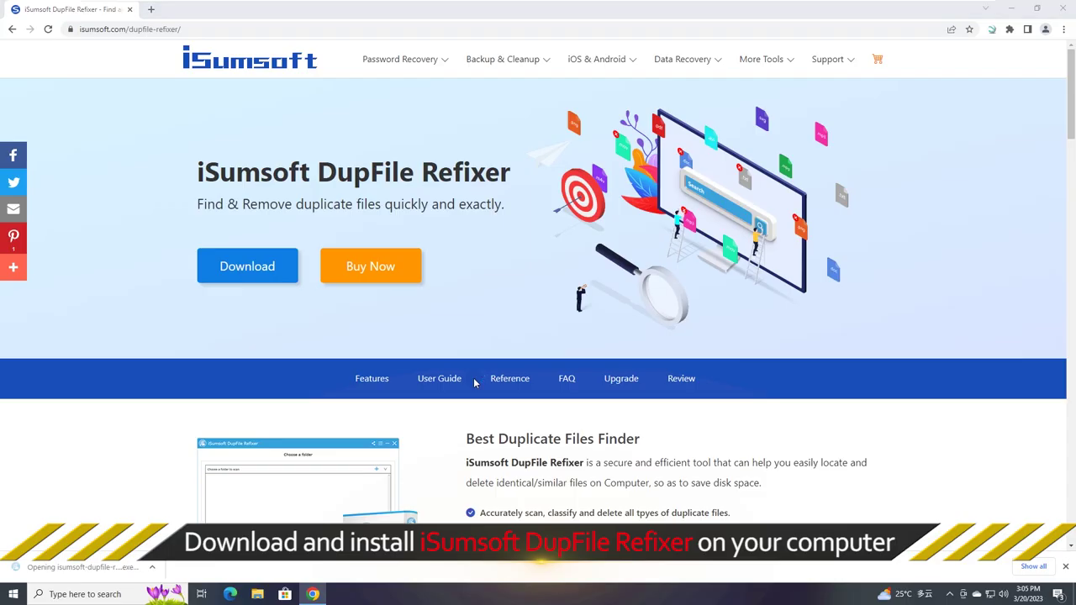
{"action": "left_click", "coordinate": [1058, 12]}
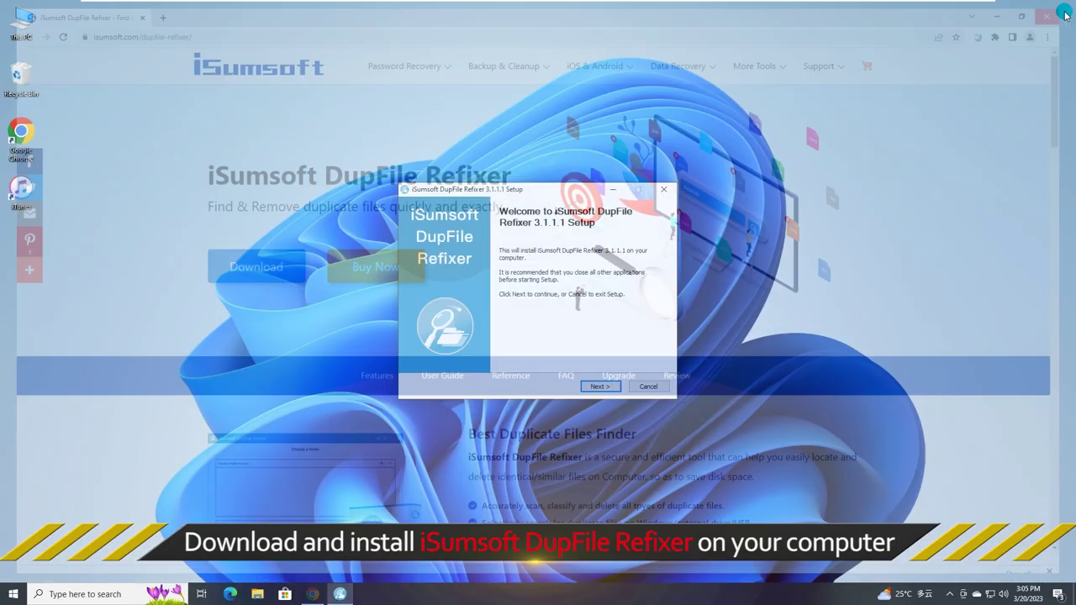
{"action": "left_click", "coordinate": [605, 387]}
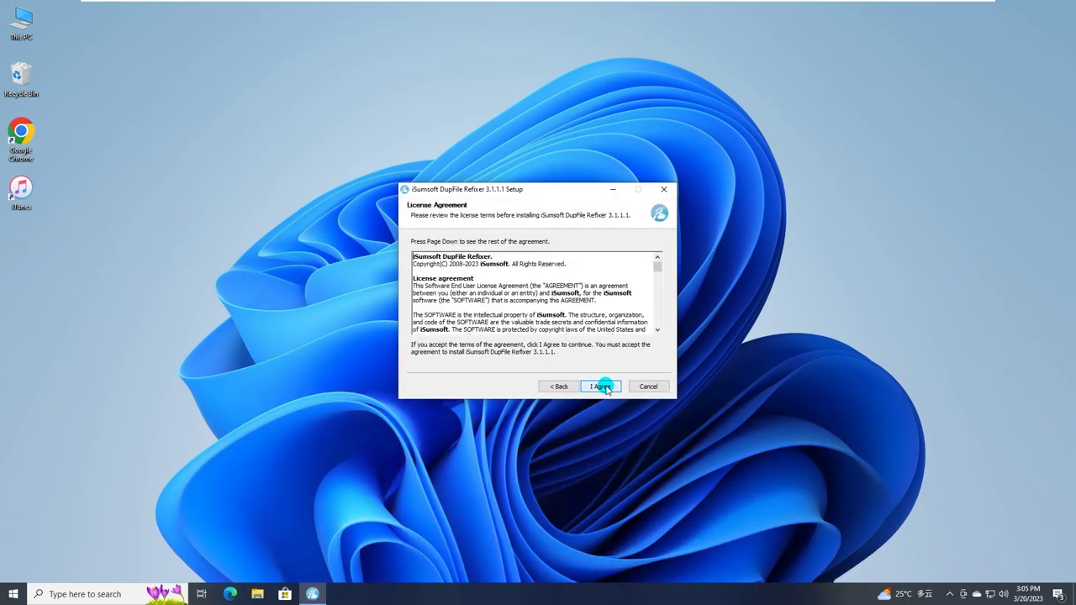
{"action": "left_click", "coordinate": [605, 386]}
{"action": "left_click", "coordinate": [605, 387]}
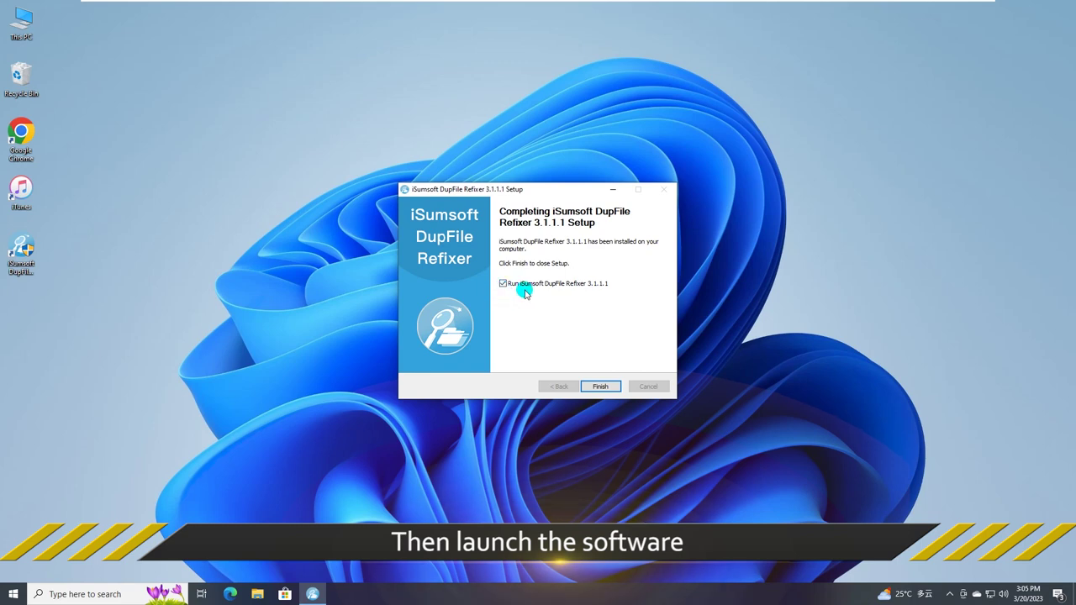
{"action": "left_click", "coordinate": [601, 387]}
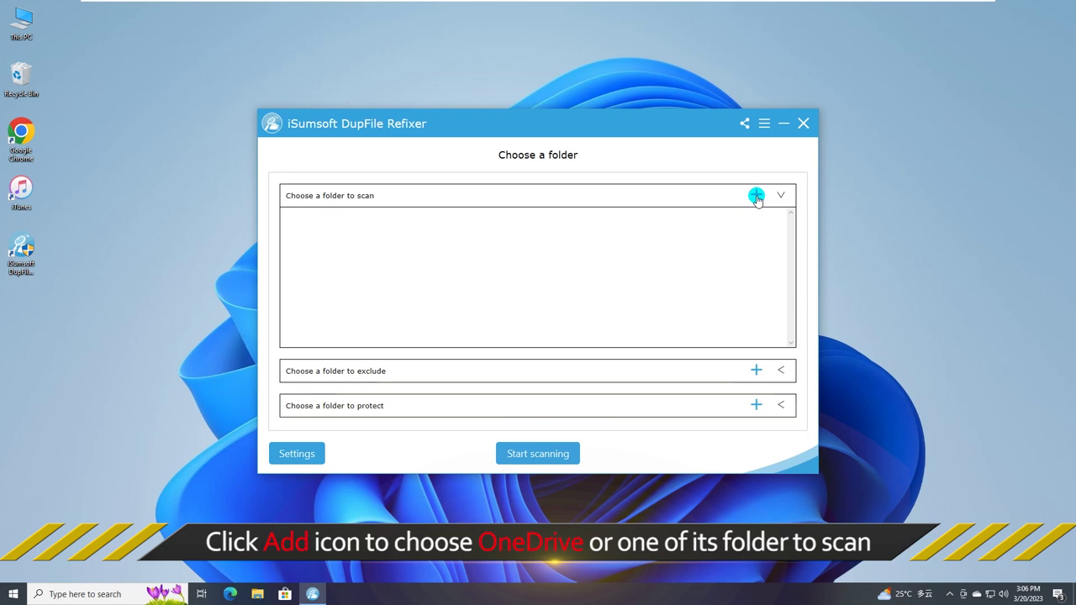
{"action": "left_click", "coordinate": [756, 196]}
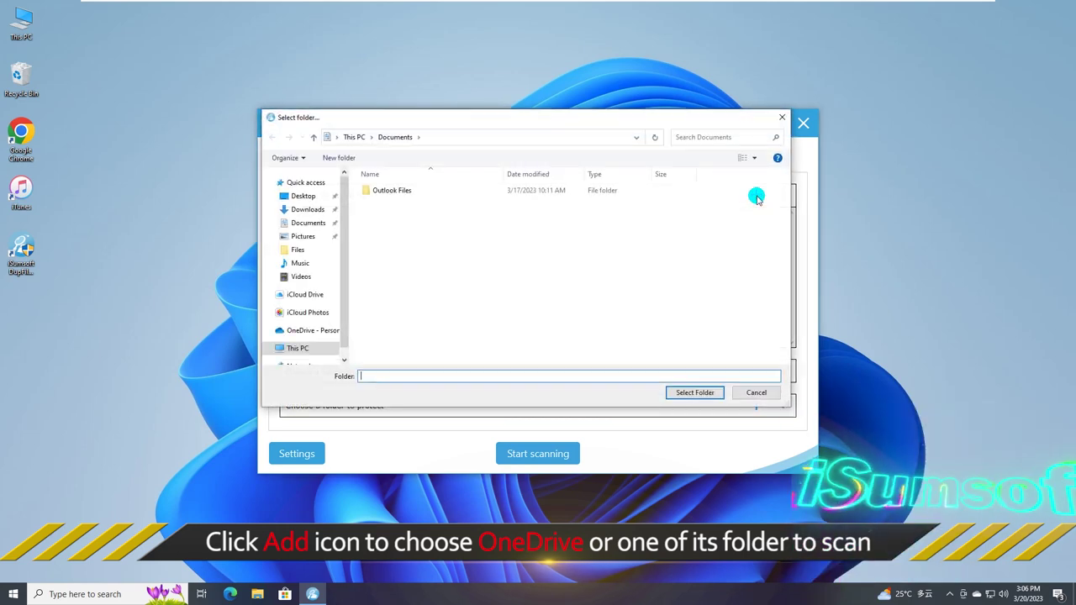
Choose C:\Users\<user>\OneDrive as the scan folder and start scanning
{"action": "scroll", "coordinate": [348, 227], "scroll_direction": "down", "scroll_amount": 1}
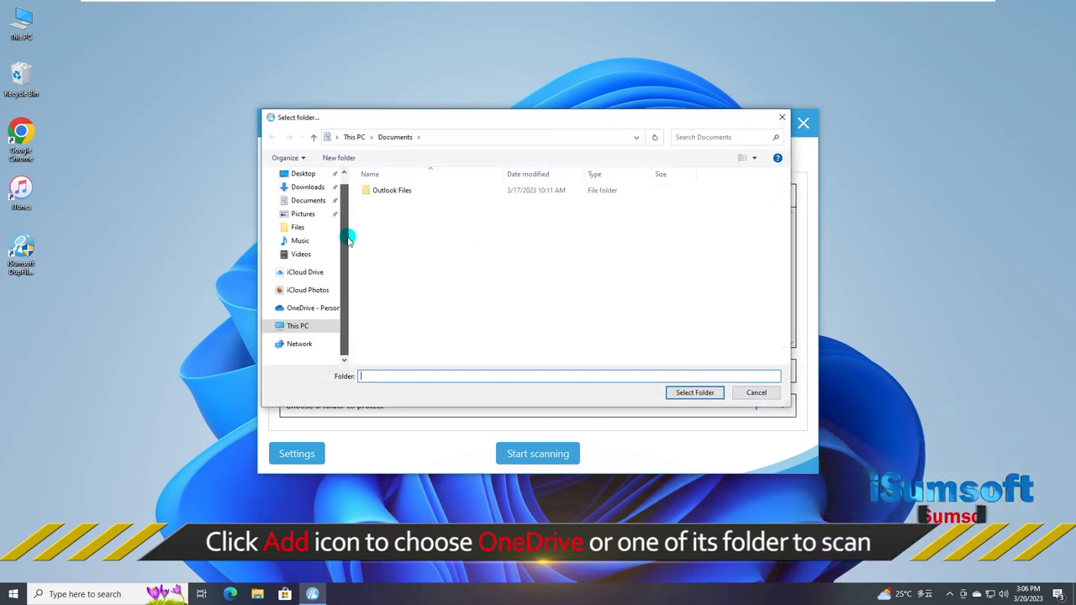
{"action": "left_click", "coordinate": [298, 328]}
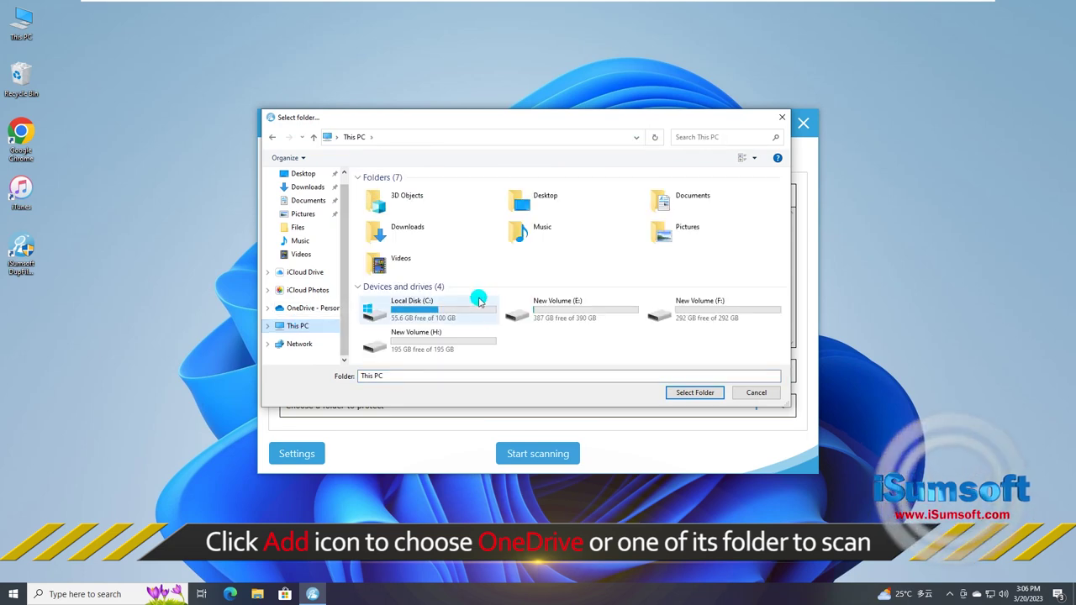
{"action": "left_click", "coordinate": [414, 311]}
{"action": "double_click", "coordinate": [414, 311]}
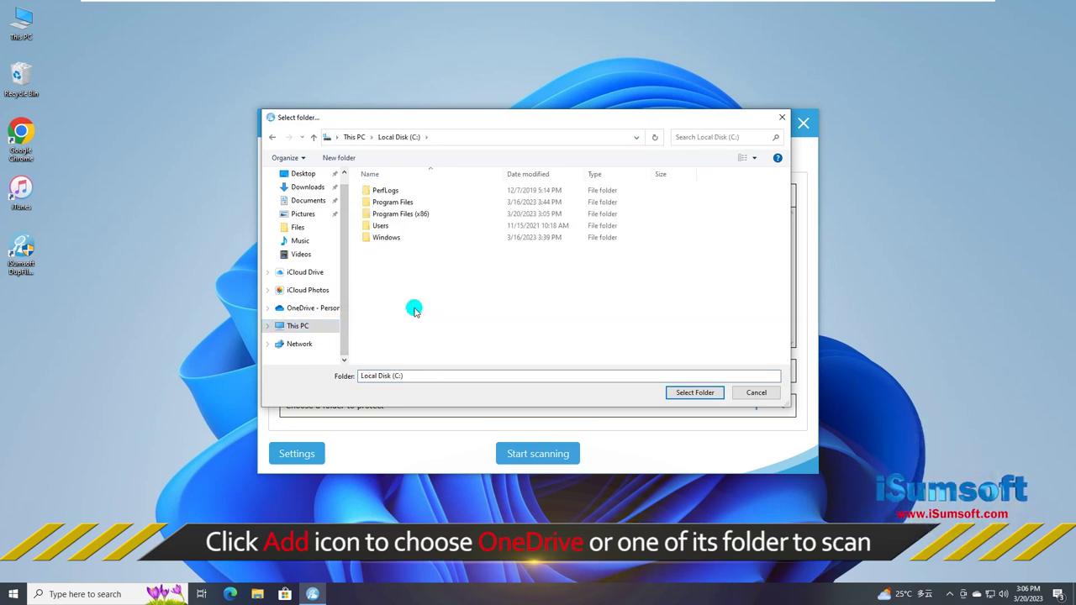
{"action": "double_click", "coordinate": [385, 227]}
{"action": "double_click", "coordinate": [377, 201]}
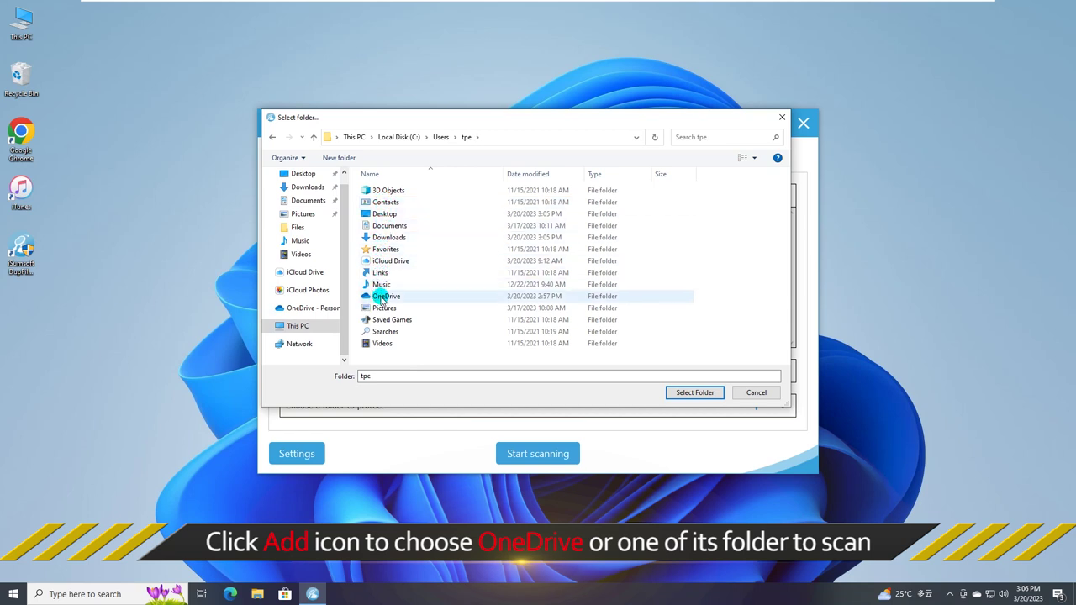
{"action": "left_click", "coordinate": [398, 299]}
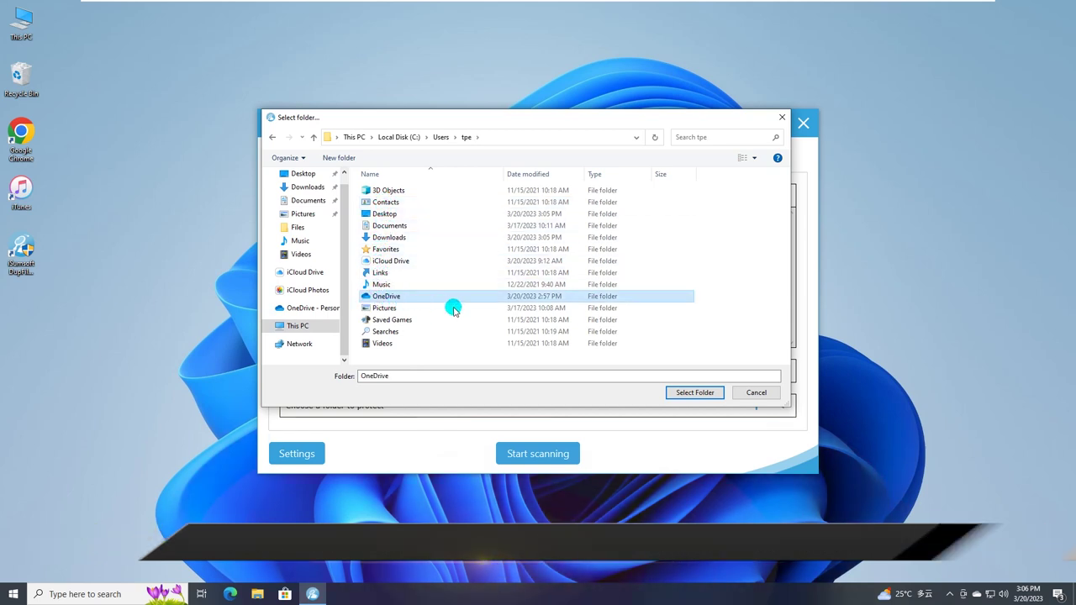
{"action": "left_click", "coordinate": [698, 392]}
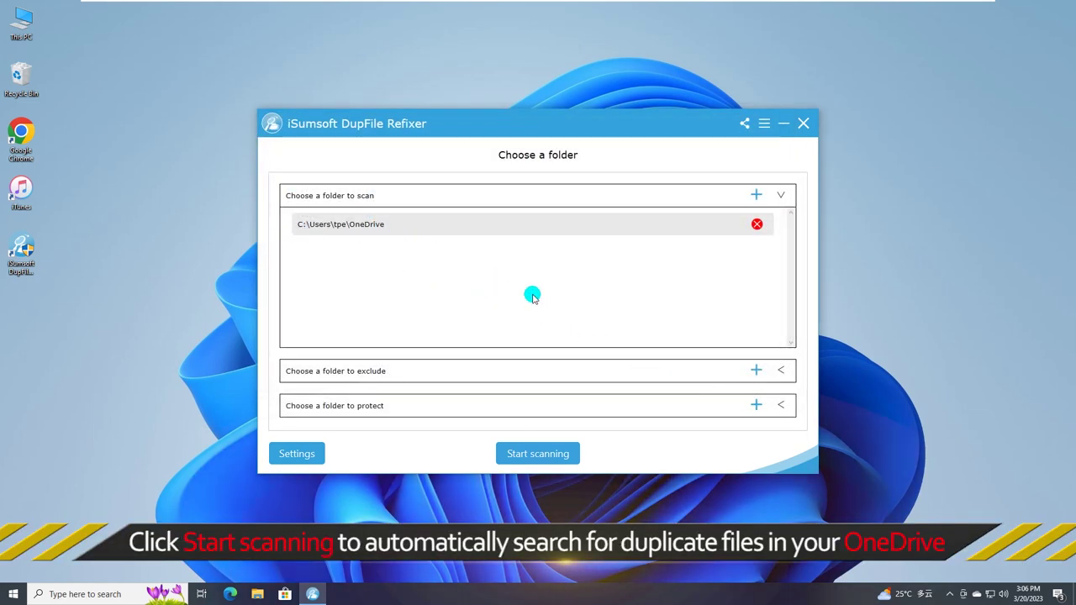
{"action": "left_click", "coordinate": [538, 456]}
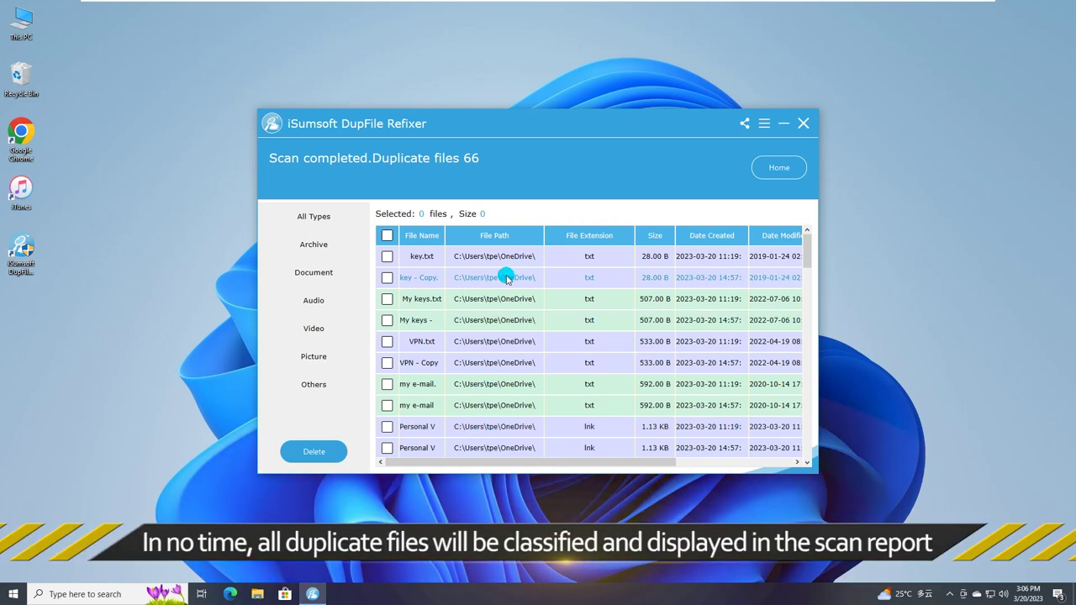
Scroll through the scan results listing the 66 duplicate files found in OneDrive
{"action": "scroll", "coordinate": [504, 286], "scroll_direction": "down", "scroll_amount": 5}
{"action": "scroll", "coordinate": [504, 286], "scroll_direction": "down", "scroll_amount": 5}
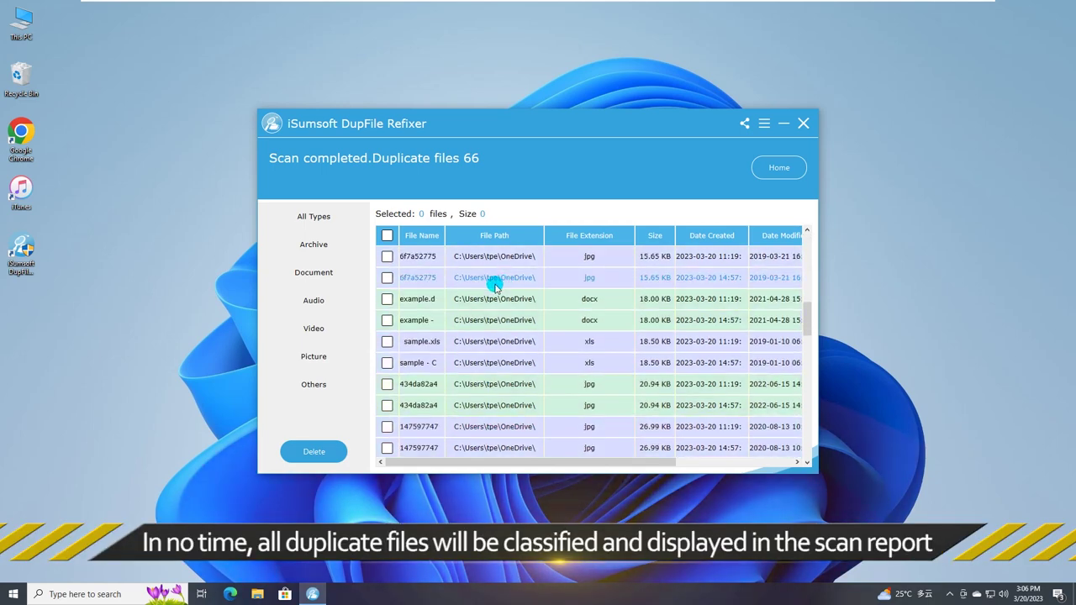
{"action": "scroll", "coordinate": [494, 288], "scroll_direction": "down", "scroll_amount": 6}
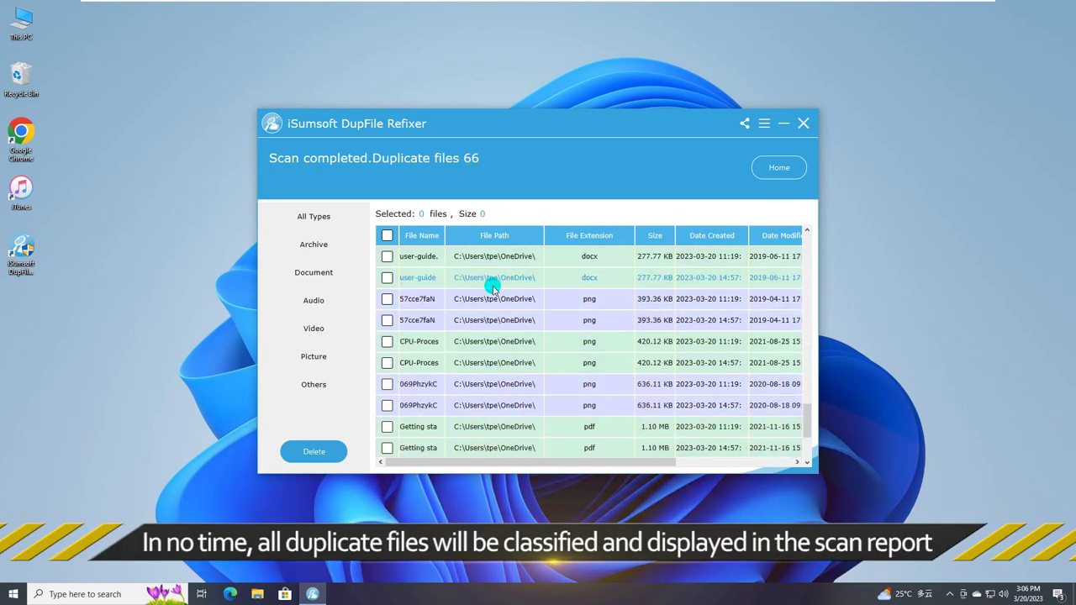
{"action": "scroll", "coordinate": [490, 291], "scroll_direction": "up", "scroll_amount": 15}
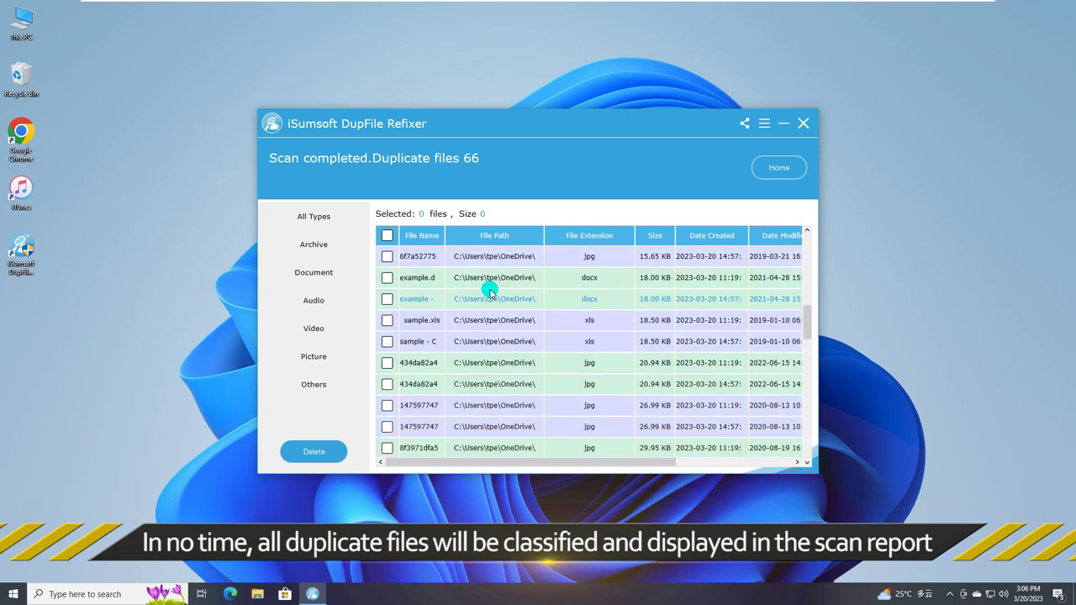
{"action": "scroll", "coordinate": [529, 295], "scroll_direction": "up", "scroll_amount": 1}
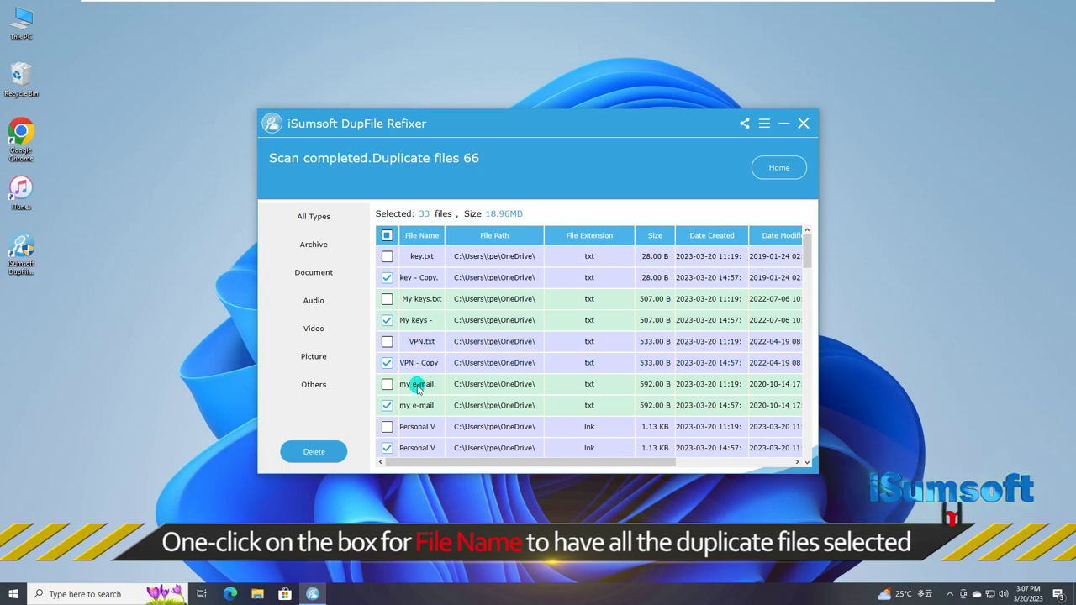
{"action": "scroll", "coordinate": [436, 420], "scroll_direction": "down", "scroll_amount": 8}
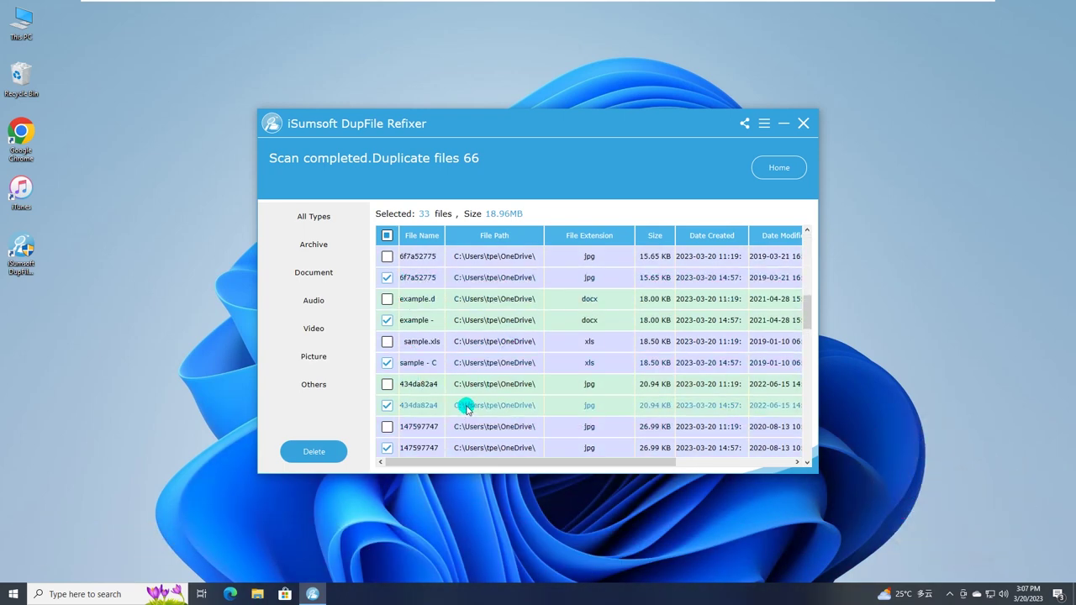
{"action": "scroll", "coordinate": [465, 408], "scroll_direction": "up", "scroll_amount": 8}
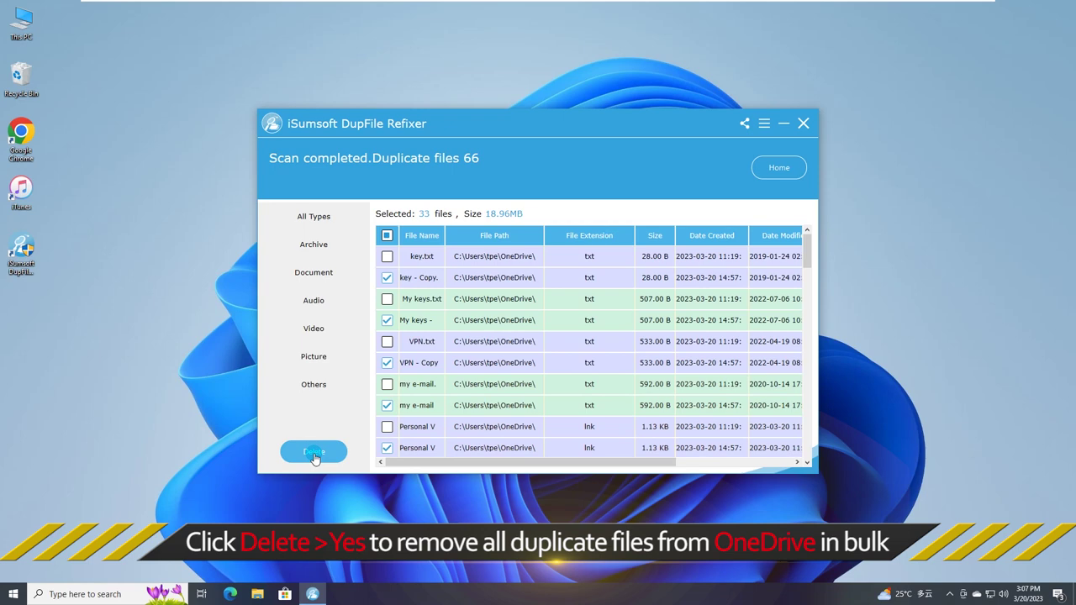
Delete the 33 checked duplicates, confirming with Yes and dismissing the success message
{"action": "left_click", "coordinate": [314, 454]}
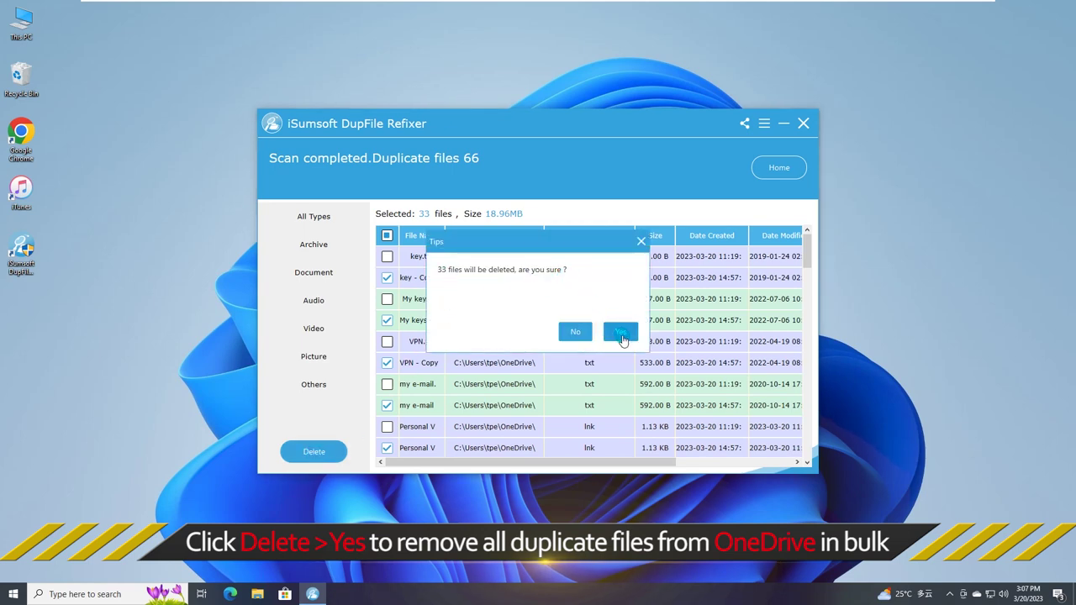
{"action": "left_click", "coordinate": [620, 333]}
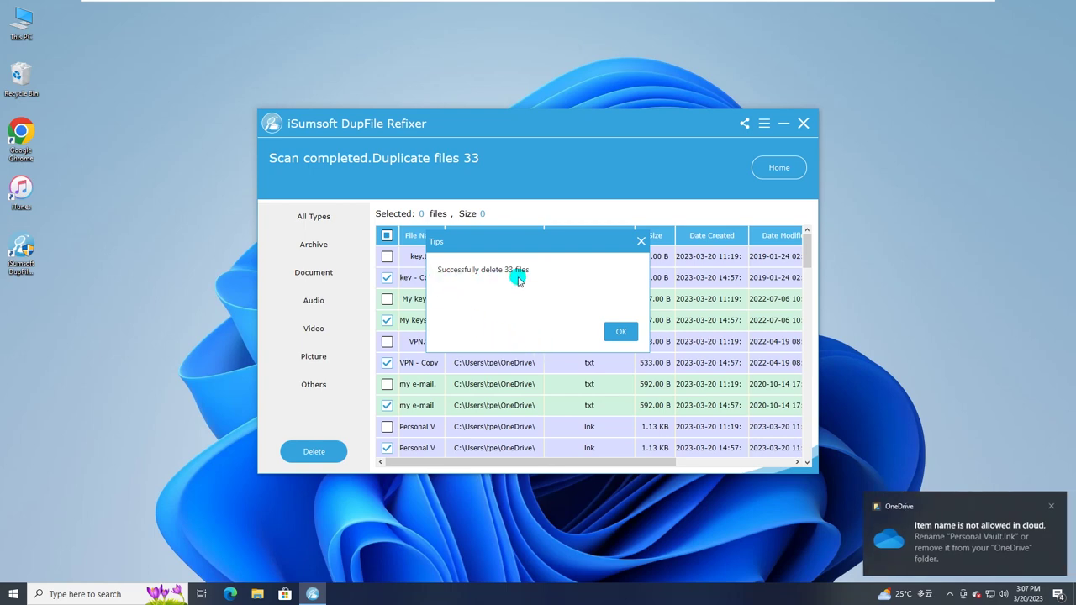
{"action": "left_click", "coordinate": [622, 333]}
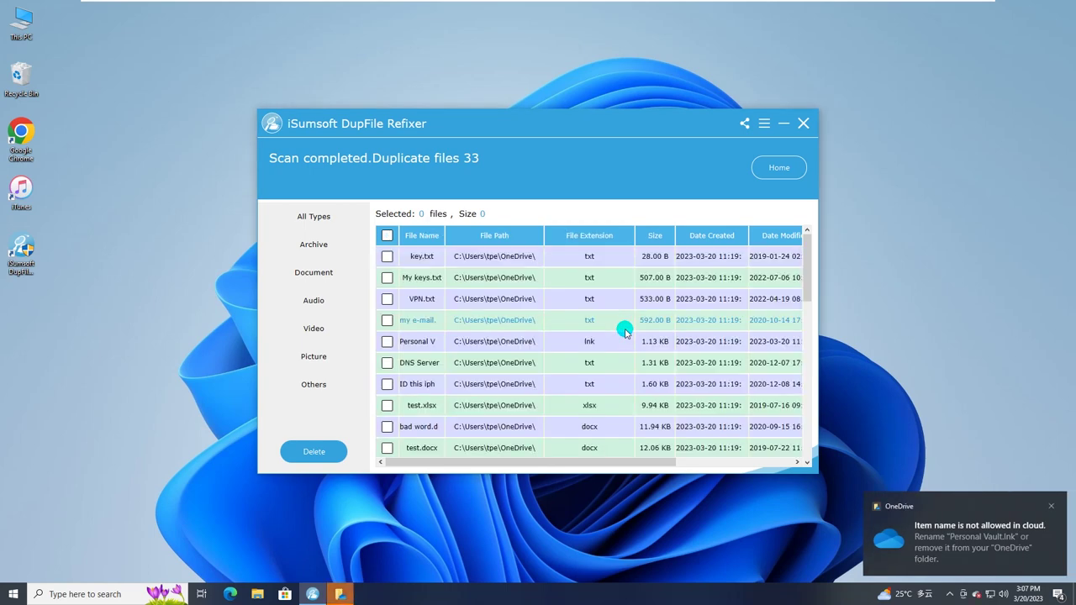